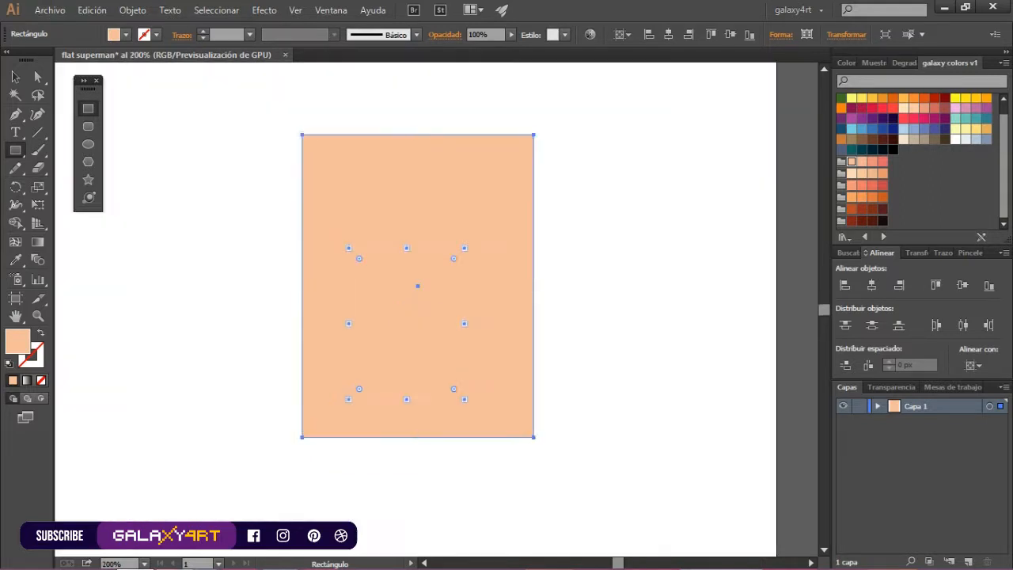
# Round all four corners of the peach rectangle to form a soft-cornered body shape
pyautogui.press('a')
pyautogui.moveTo(313, 145); pyautogui.dragTo(339, 172)
pyautogui.press('v')
pyautogui.press('m')
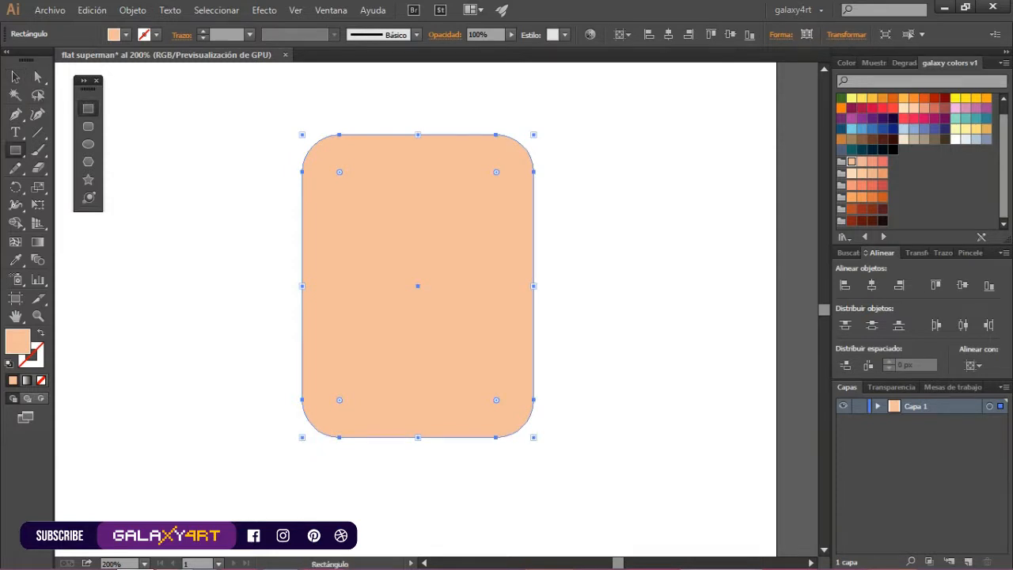
# Try covering the lower part of the peach shape with a dark blue rectangle trimmed to the rounded outline
pyautogui.hotkey('ctrl', 'shift', 'F9')
pyautogui.moveTo(278, 225); pyautogui.dragTo(578, 453)
pyautogui.click(882, 128)
pyautogui.hotkey('ctrl', 'a')
pyautogui.hotkey('shift', 'm')
pyautogui.keyDown('alt'); pyautogui.click(556, 317); pyautogui.keyUp('alt')
pyautogui.press('v')
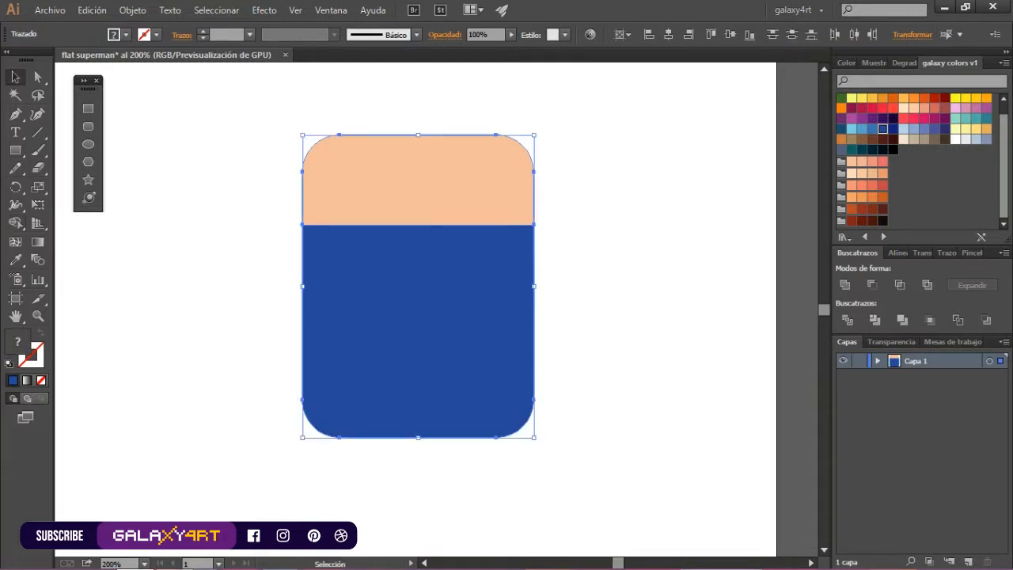
# Remove the blue lower section and return to the single peach body shape
pyautogui.click(602, 317)
pyautogui.moveTo(602, 317); pyautogui.dragTo(632, 343)
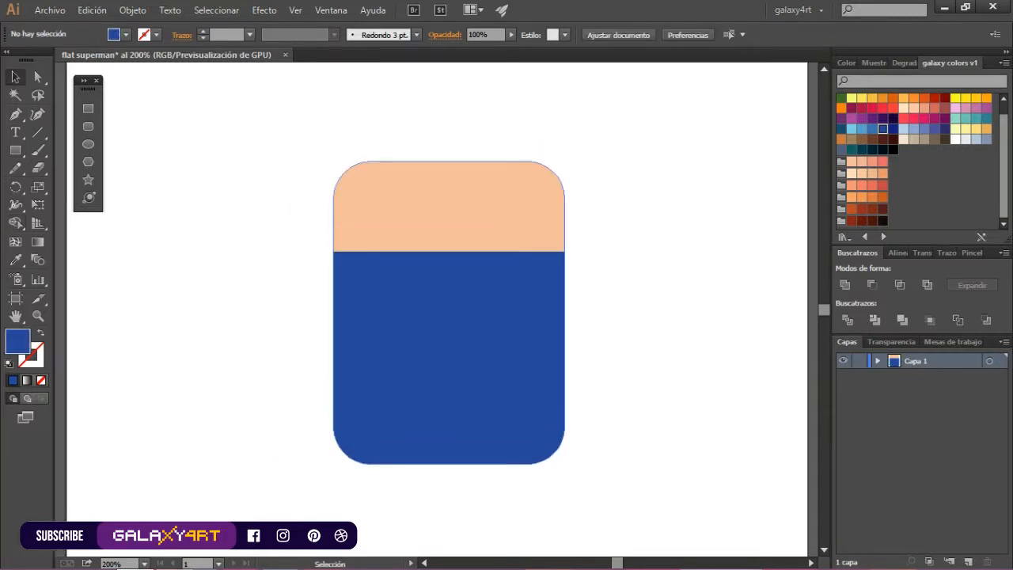
pyautogui.moveTo(475, 316); pyautogui.dragTo(475, 329)
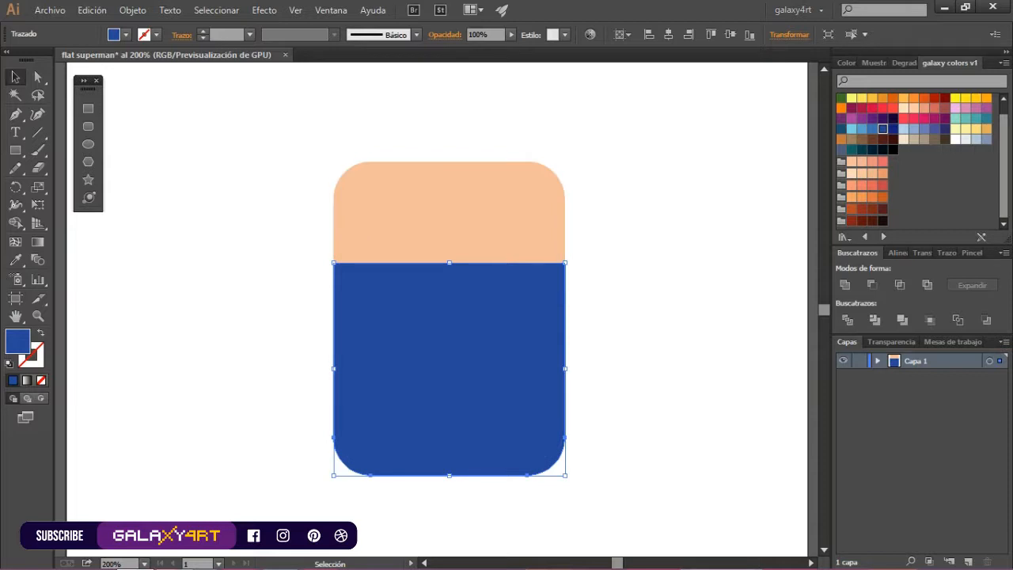
pyautogui.hotkey('ctrl', 'z')
pyautogui.hotkey('ctrl', 'a')
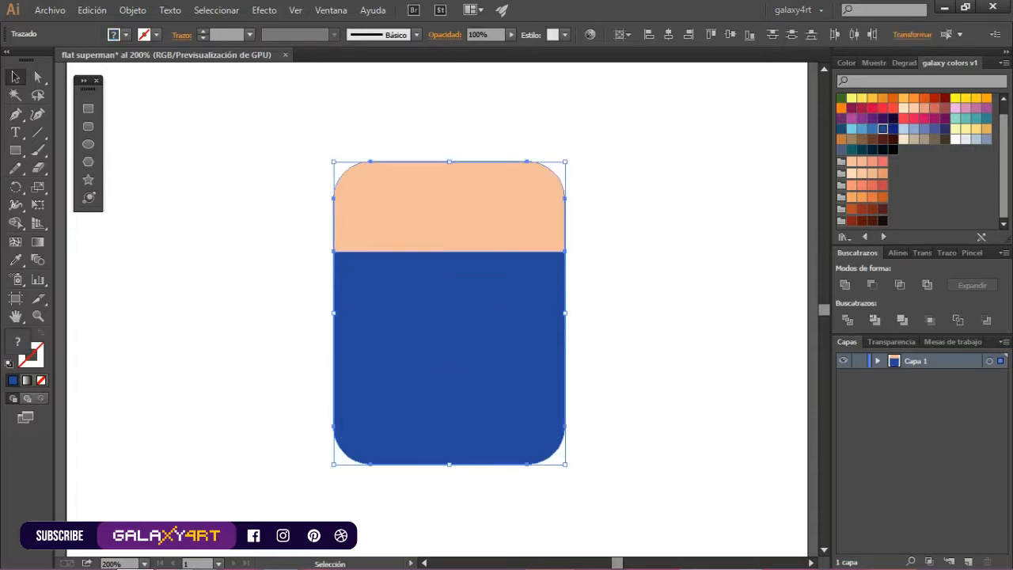
pyautogui.click(449, 207)
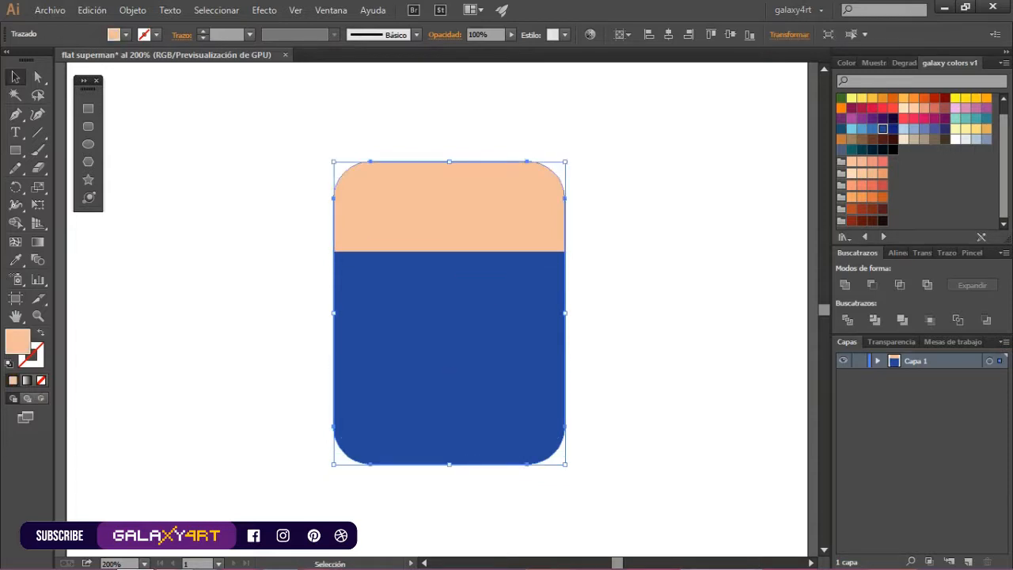
pyautogui.click(449, 356)
pyautogui.press('Delete')
# Shorten the peach body by moving its bottom anchor points slightly upward
pyautogui.click(38, 76)
pyautogui.moveTo(291, 388); pyautogui.dragTo(602, 505)
pyautogui.moveTo(564, 426); pyautogui.dragTo(564, 405)
pyautogui.hotkey('ctrl', 'shift', 'a')
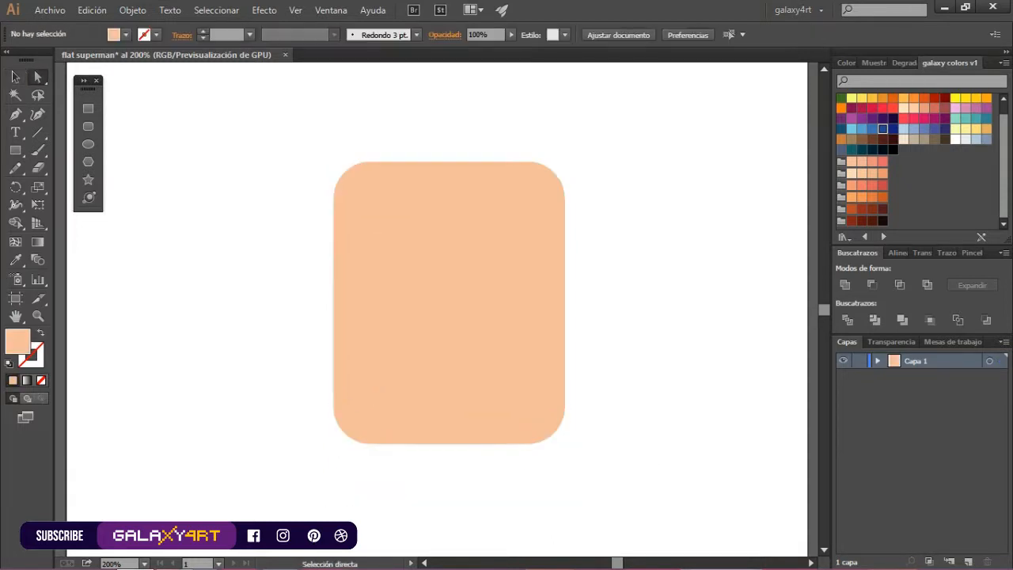
# Draw a dark blue rectangle over the lower body and trim it to the rounded outline with Shape Builder
pyautogui.press('m')
pyautogui.moveTo(300, 246); pyautogui.dragTo(621, 454)
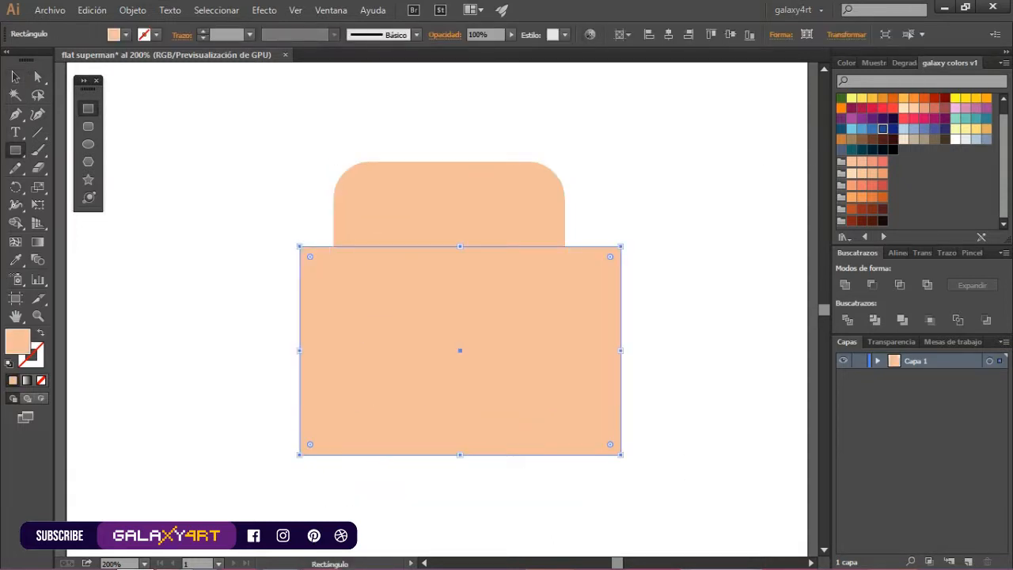
pyautogui.hotkey('ctrl', 'a')
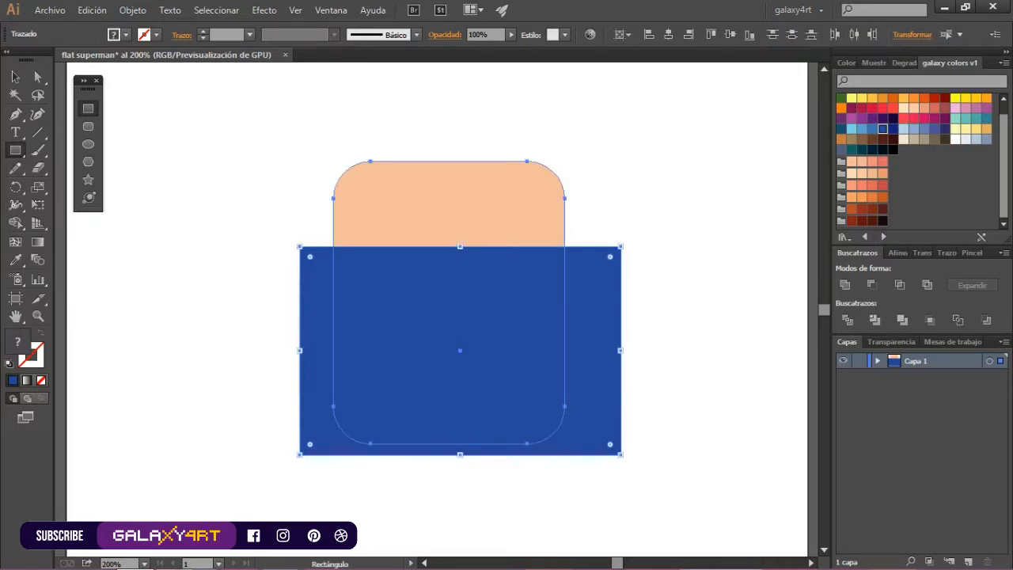
pyautogui.hotkey('shift', 'm')
pyautogui.keyDown('alt'); pyautogui.click(594, 356); pyautogui.keyUp('alt')
pyautogui.press('v')
pyautogui.hotkey('ctrl', 'shift', 'a')
# Create a half-circle mouth by cutting an ellipse with a rectangle using Shape Builder, and fill it white
pyautogui.press('l')
pyautogui.press('m')
pyautogui.moveTo(219, 228)
pyautogui.mouseDown()
pyautogui.moveTo(289, 298)
pyautogui.moveTo(310, 263)
pyautogui.moveTo(432, 211)
pyautogui.mouseUp()
pyautogui.press('v')
pyautogui.keyDown('shift'); pyautogui.click(254, 283); pyautogui.keyUp('shift')
pyautogui.hotkey('shift', 'm')
pyautogui.keyDown('alt'); pyautogui.click(211, 237); pyautogui.keyUp('alt')
pyautogui.keyDown('alt'); pyautogui.click(254, 246); pyautogui.keyUp('alt')
pyautogui.press('v')
pyautogui.click(956, 140)
# Place the white mouth on the left half of the peach face, just above the blue section
pyautogui.scroll(1, 395, 216)
pyautogui.moveTo(410, 222); pyautogui.dragTo(430, 228)
pyautogui.hotkey('ctrl', 'shift', 'a')
pyautogui.scroll(-1, 437, 178)
pyautogui.scroll(2, 447, 170)
pyautogui.hotkey('ctrl', 'shift', 'a')
pyautogui.scroll(-2, 507, 231)
# Draw a peach circle for the ear with a smaller salmon circle inside it at the face's right side
pyautogui.press('l')
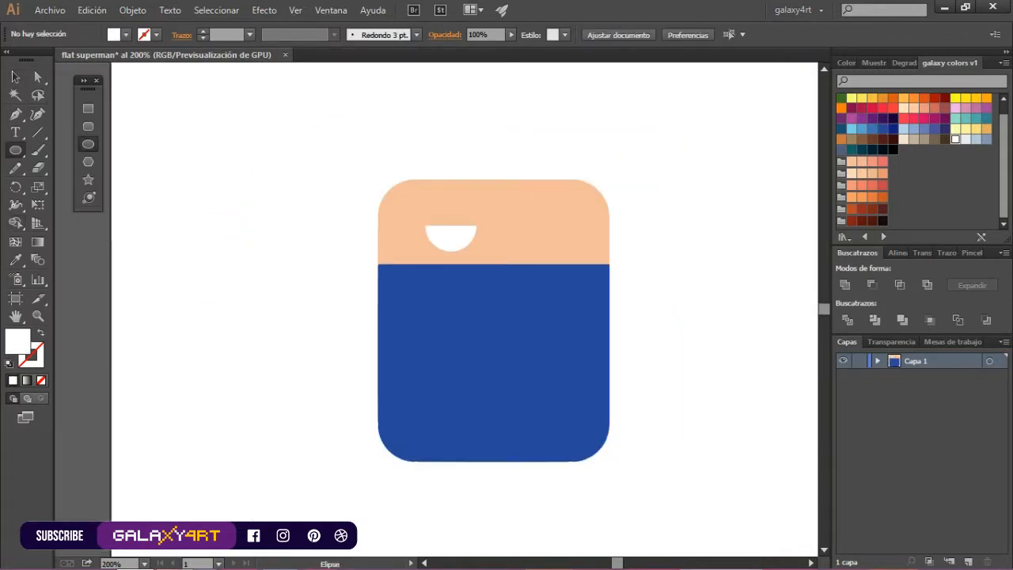
pyautogui.scroll(1, 625, 209)
pyautogui.moveTo(543, 204); pyautogui.dragTo(614, 276)
pyautogui.click(852, 161)
pyautogui.click(852, 161)
pyautogui.moveTo(594, 241); pyautogui.dragTo(610, 239)
pyautogui.moveTo(594, 237)
pyautogui.mouseDown()
pyautogui.moveTo(612, 255)
pyautogui.moveTo(676, 242)
pyautogui.moveTo(620, 248)
pyautogui.moveTo(658, 239)
pyautogui.moveTo(675, 197)
pyautogui.mouseUp()
pyautogui.click(872, 162)
pyautogui.press('v')
# Position both ear circles so they overlap the right edge of the face
pyautogui.click(669, 247)
pyautogui.click(623, 248)
pyautogui.click(669, 247)
pyautogui.click(648, 244)
pyautogui.moveTo(671, 244); pyautogui.dragTo(636, 262)
pyautogui.click(697, 260)
pyautogui.moveTo(663, 249); pyautogui.dragTo(657, 250)
pyautogui.click(698, 277)
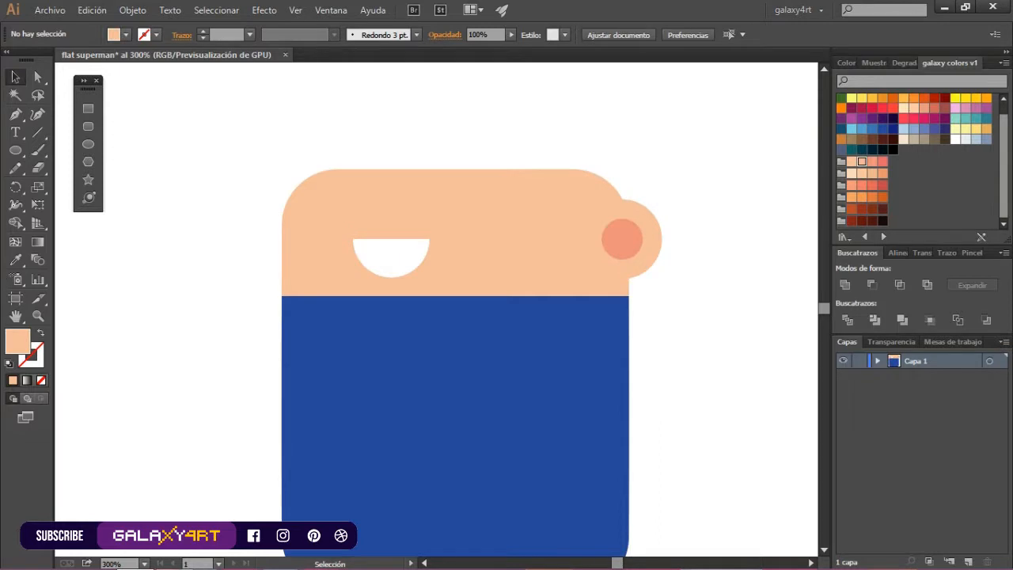
# Draw a small upright rounded rectangle in dark teal as an eye above the mouth's left end
pyautogui.scroll(2, 472, 308)
pyautogui.click(88, 127)
pyautogui.moveTo(341, 251); pyautogui.dragTo(353, 272)
pyautogui.click(862, 149)
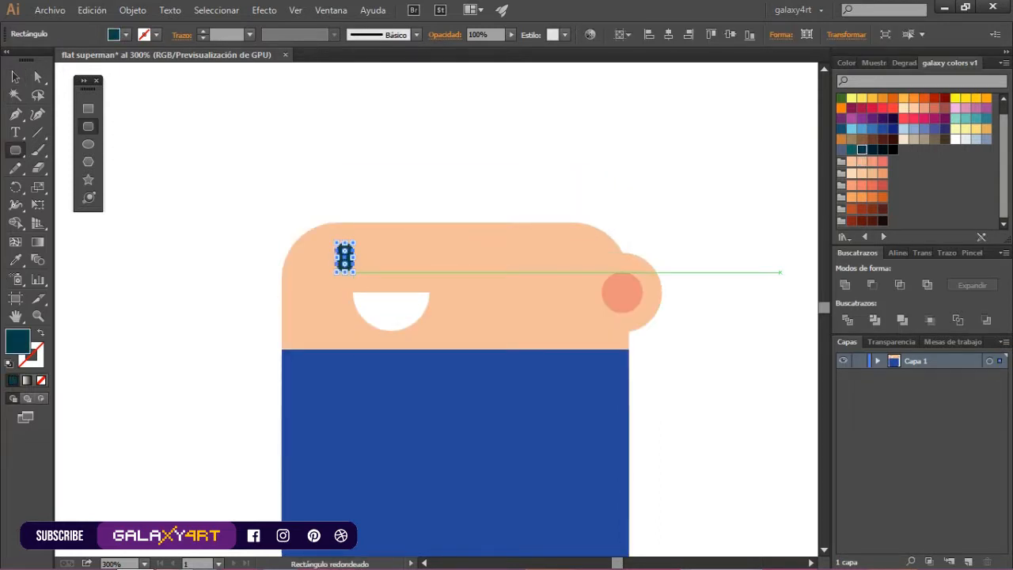
pyautogui.scroll(1, 374, 230)
pyautogui.moveTo(346, 286); pyautogui.dragTo(348, 286)
pyautogui.scroll(-2, 371, 273)
pyautogui.click(229, 186)
# Draw a dark teal rounded eyebrow above the eye and split off a darker shaded lower band with Shape Builder
pyautogui.click(88, 127)
pyautogui.moveTo(328, 232); pyautogui.dragTo(347, 253)
pyautogui.keyDown('ctrl'); pyautogui.click(330, 285); pyautogui.keyUp('ctrl')
pyautogui.keyDown('ctrl'); pyautogui.keyDown('shift'); pyautogui.click(348, 242); pyautogui.keyUp('shift'); pyautogui.keyUp('ctrl')
pyautogui.hotkey('shift', 'm')
pyautogui.press('Right')
pyautogui.click(349, 242)
pyautogui.keyDown('alt'); pyautogui.click(353, 214); pyautogui.keyUp('alt')
pyautogui.press('v')
# Add a salmon shadow shape behind the eyebrow, offset slightly below it
pyautogui.click(347, 245)
pyautogui.click(872, 162)
pyautogui.scroll(1, 345, 250)
pyautogui.press('Up')
pyautogui.keyDown('shift'); pyautogui.click(347, 225); pyautogui.keyUp('shift')
pyautogui.rightClick(346, 222)
pyautogui.click(388, 296)
pyautogui.moveTo(339, 221); pyautogui.dragTo(338, 231)
pyautogui.click(347, 170)
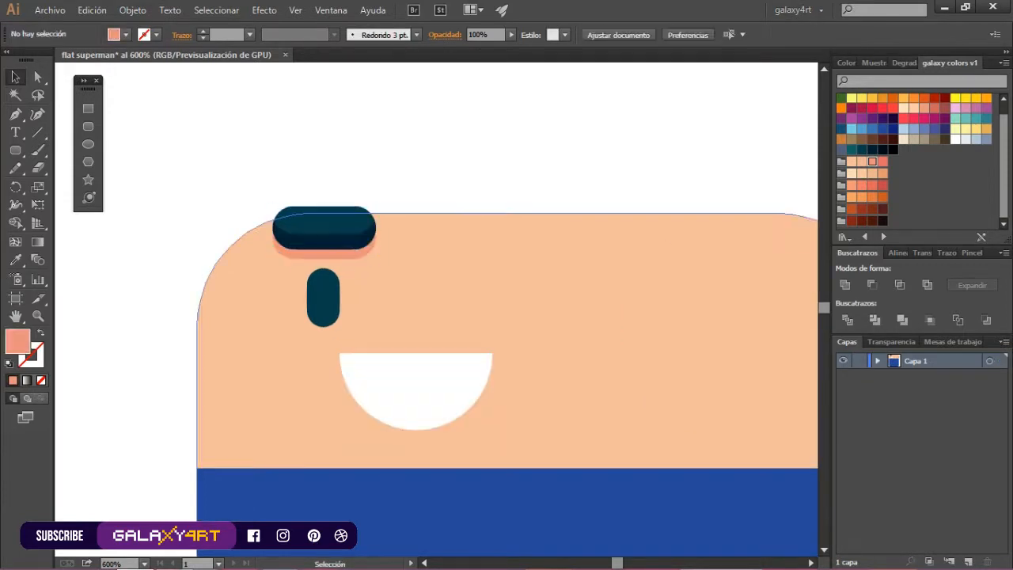
# Duplicate the eye, eyebrow and shadow horizontally to the right to make the second eye
pyautogui.scroll(1, 347, 229)
pyautogui.click(337, 252)
pyautogui.keyDown('ctrl'); pyautogui.keyDown('shift'); pyautogui.click(314, 348); pyautogui.keyUp('shift'); pyautogui.keyUp('ctrl')
pyautogui.scroll(-1, 279, 289)
pyautogui.moveTo(306, 330); pyautogui.dragTo(488, 330)
pyautogui.hotkey('ctrl', 'z')
pyautogui.keyDown('shift'); pyautogui.click(308, 258); pyautogui.keyUp('shift')
pyautogui.moveTo(305, 330); pyautogui.dragTo(489, 330)
pyautogui.scroll(-3, 400, 220)
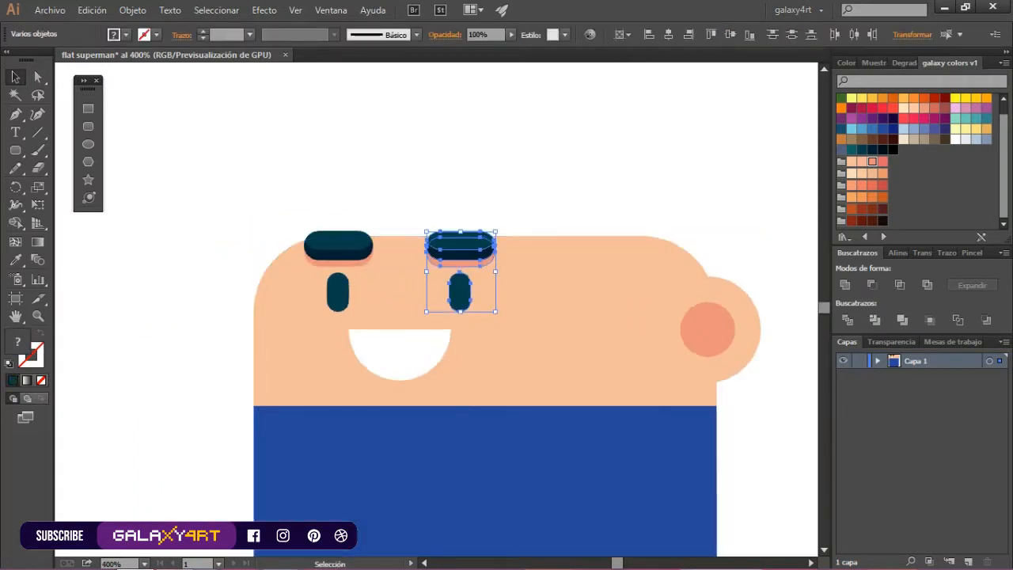
# Space the second eye and eyebrow farther right, and center the mouth between the two eyes
pyautogui.scroll(1, 340, 241)
pyautogui.click(317, 205)
pyautogui.moveTo(477, 260); pyautogui.dragTo(488, 259)
pyautogui.hotkey('ctrl', 'z')
pyautogui.hotkey('ctrl', 'z')
pyautogui.moveTo(469, 204); pyautogui.dragTo(488, 259)
pyautogui.keyDown('shift'); pyautogui.click(497, 254); pyautogui.keyUp('shift')
pyautogui.click(491, 187)
pyautogui.scroll(-1, 436, 276)
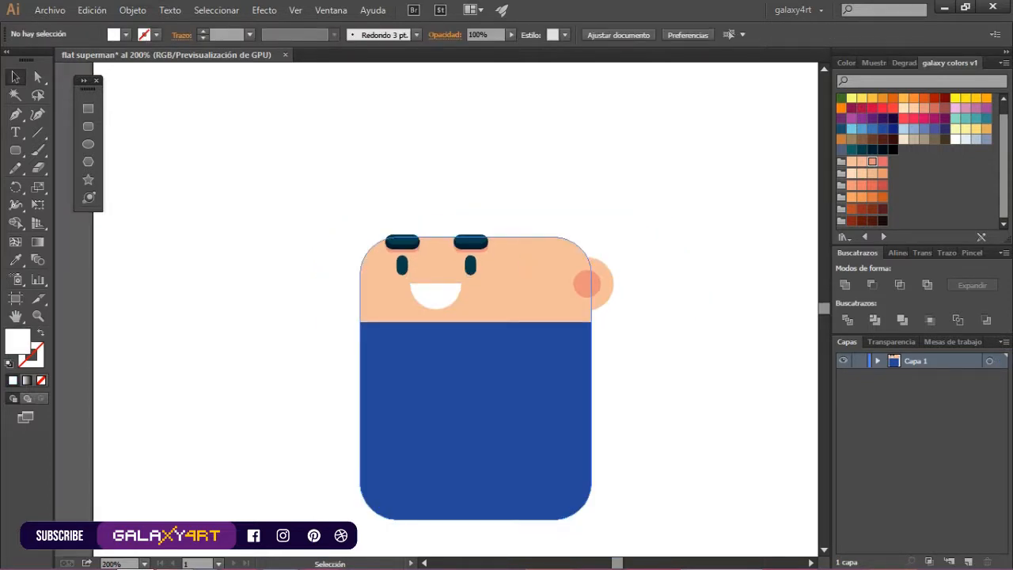
# Draw a dark navy rounded hair lock behind the head's left corner and copy it to the right behind the ear
pyautogui.hotkey('ctrl', '+')
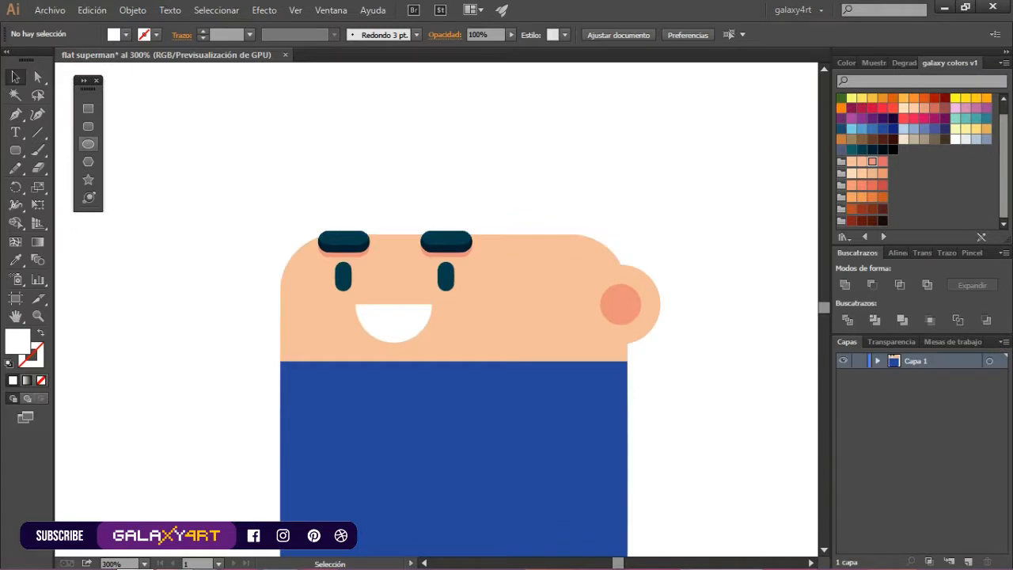
pyautogui.click(88, 126)
pyautogui.moveTo(266, 212); pyautogui.dragTo(348, 323)
pyautogui.click(872, 149)
pyautogui.rightClick(288, 234)
pyautogui.moveTo(380, 462)
pyautogui.click(550, 516)
pyautogui.moveTo(306, 227); pyautogui.dragTo(592, 227)
pyautogui.hotkey('ctrl', '0')
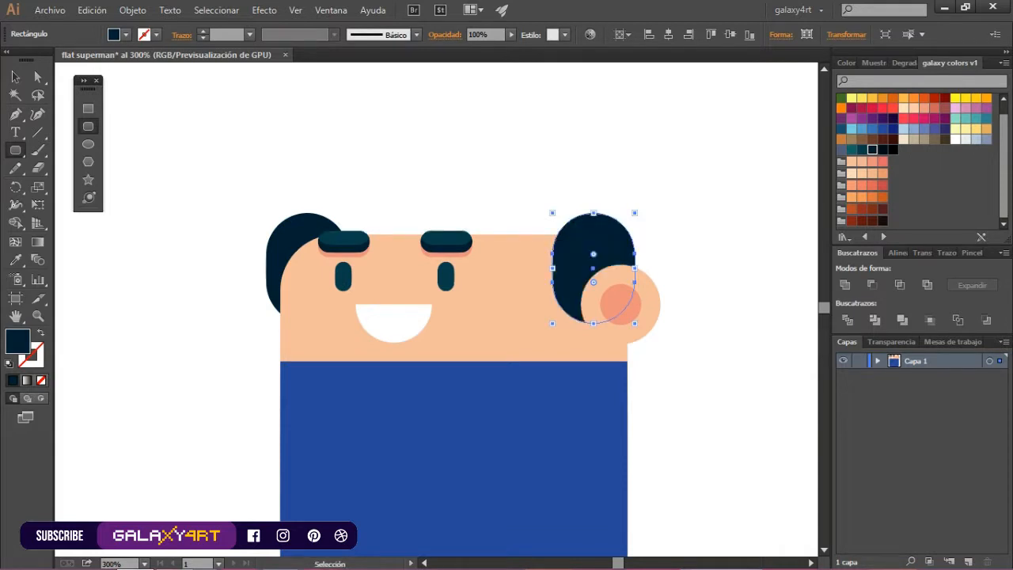
pyautogui.click(88, 144)
pyautogui.moveTo(189, 115); pyautogui.dragTo(266, 193)
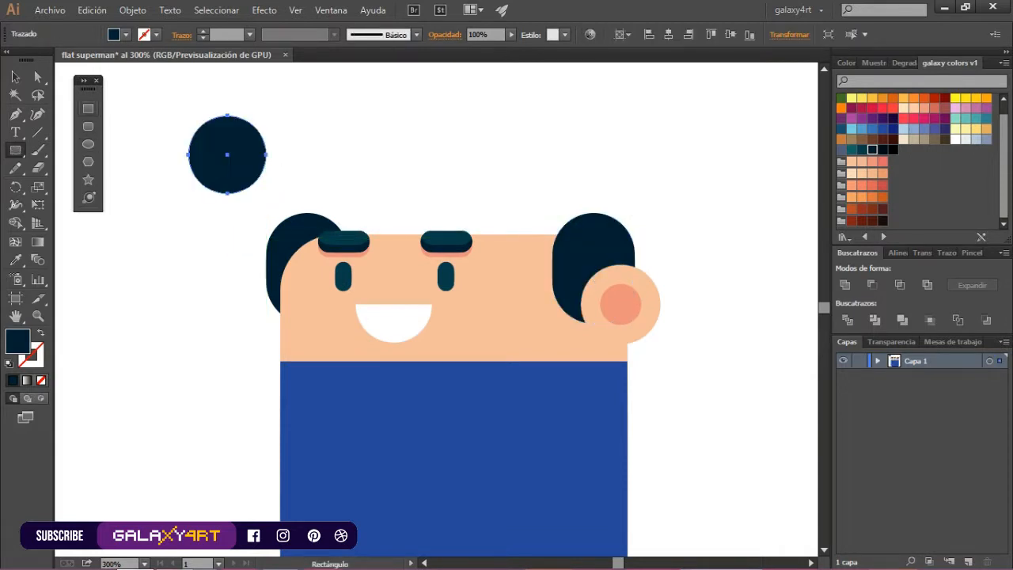
pyautogui.moveTo(176, 155); pyautogui.dragTo(281, 212)
pyautogui.press('v')
pyautogui.hotkey('shift', 'm')
pyautogui.moveTo(295, 198)
pyautogui.mouseDown()
pyautogui.moveTo(238, 168)
pyautogui.moveTo(227, 174)
pyautogui.mouseUp()
pyautogui.click(15, 77)
pyautogui.moveTo(208, 135); pyautogui.dragTo(358, 214)
pyautogui.keyDown('shift'); pyautogui.moveTo(417, 196); pyautogui.dragTo(686, 91); pyautogui.keyUp('shift')
pyautogui.moveTo(618, 232); pyautogui.dragTo(602, 232)
pyautogui.moveTo(502, 129); pyautogui.dragTo(507, 130)
pyautogui.moveTo(507, 130); pyautogui.dragTo(532, 129)
pyautogui.hotkey('ctrl', 'z')
pyautogui.press('Delete')
# Draw a near-black rectangle across the top of the head for the main hair and send it to the back
pyautogui.click(88, 126)
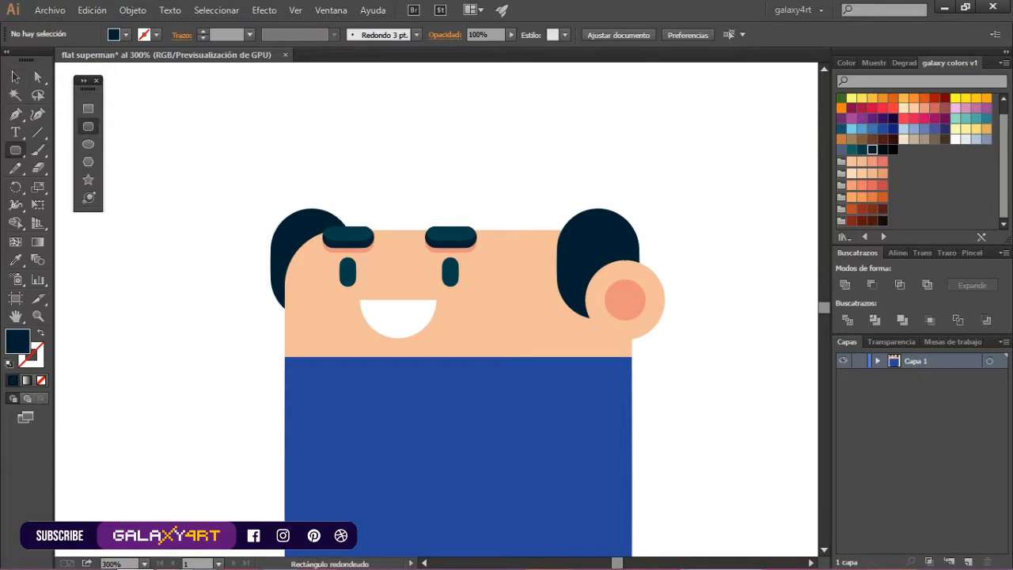
pyautogui.moveTo(312, 160); pyautogui.dragTo(639, 249)
pyautogui.rightClick(529, 181)
pyautogui.moveTo(578, 409)
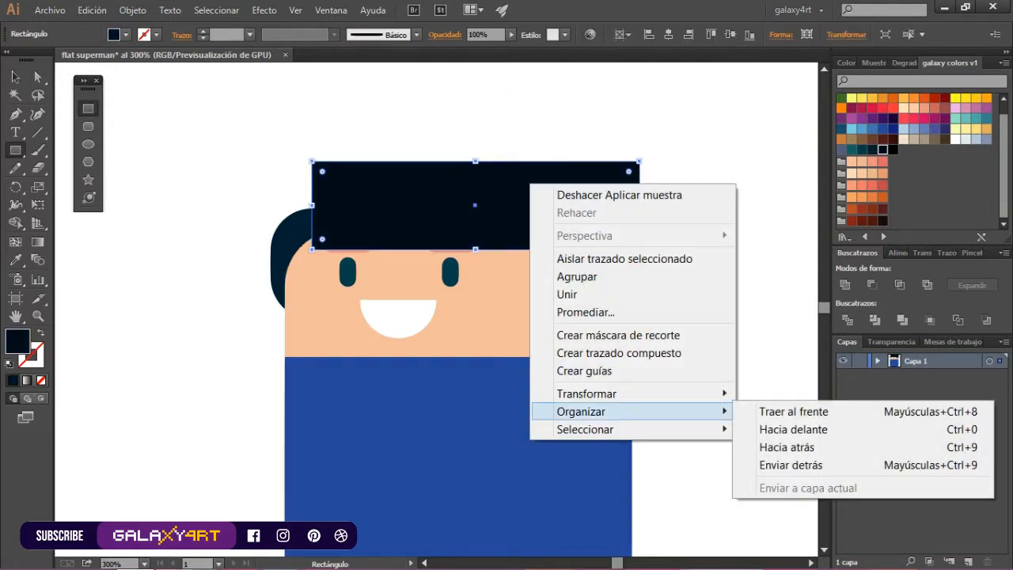
pyautogui.click(784, 464)
pyautogui.rightClick(527, 176)
pyautogui.moveTo(625, 402)
pyautogui.click(792, 520)
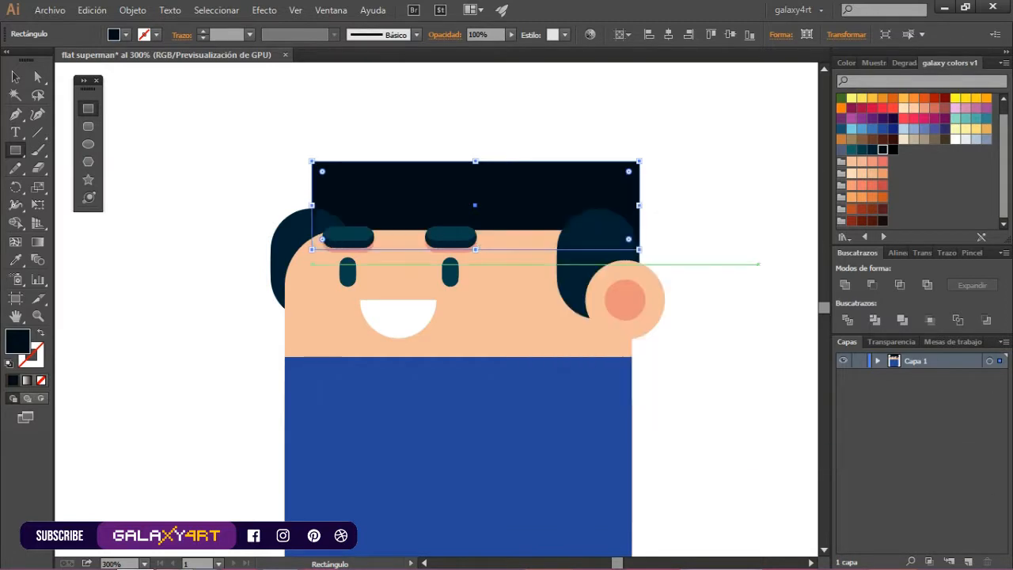
# Match the hair rectangle's fill to the navy side locks using the Eyedropper
pyautogui.press('v')
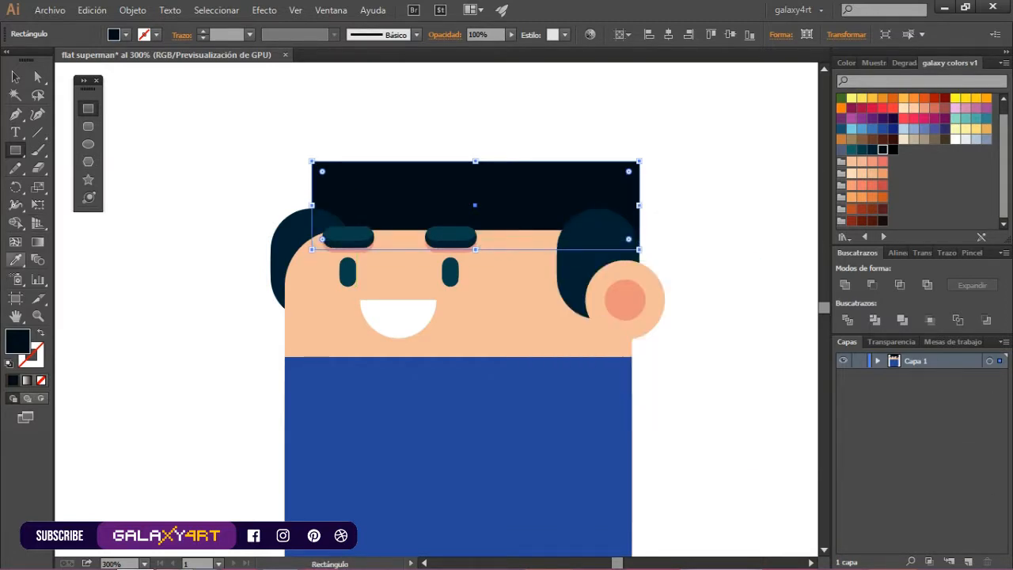
pyautogui.click(16, 261)
pyautogui.click(312, 263)
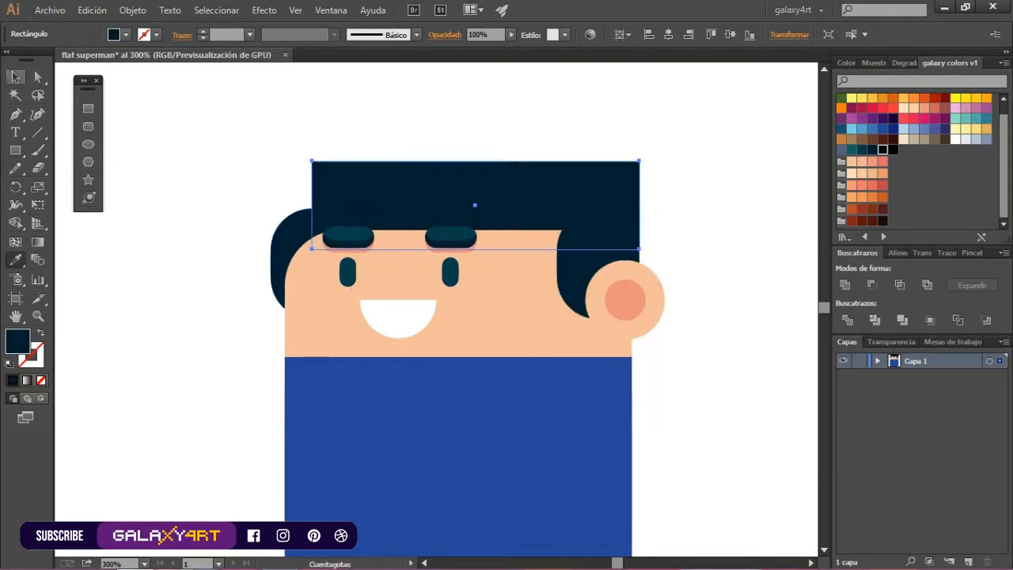
# Round the two top corners of the main hair rectangle to a radius of 28.58 px
pyautogui.press('a')
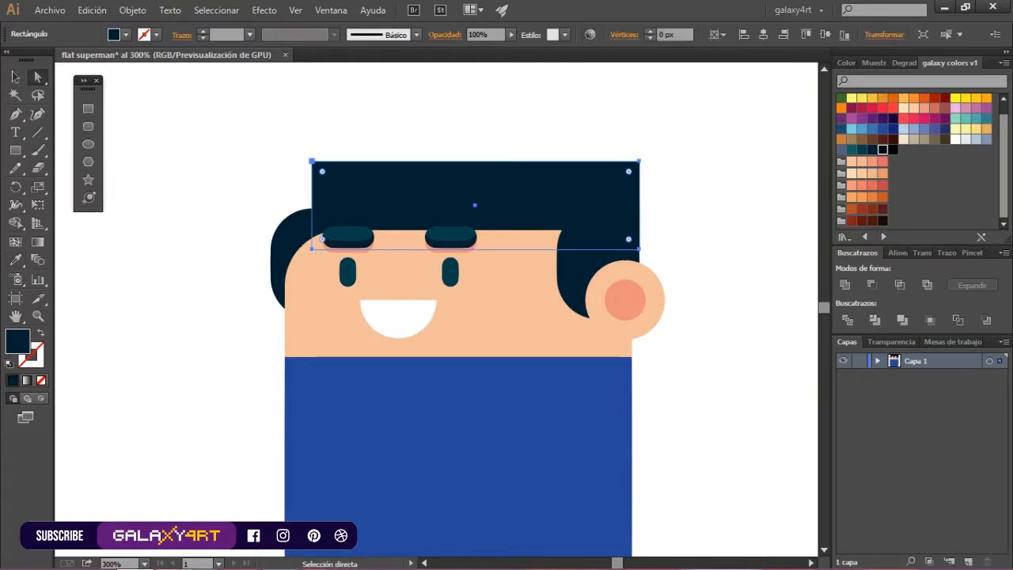
pyautogui.moveTo(321, 170); pyautogui.dragTo(355, 205)
pyautogui.hotkey('ctrl', 'shift', 'a')
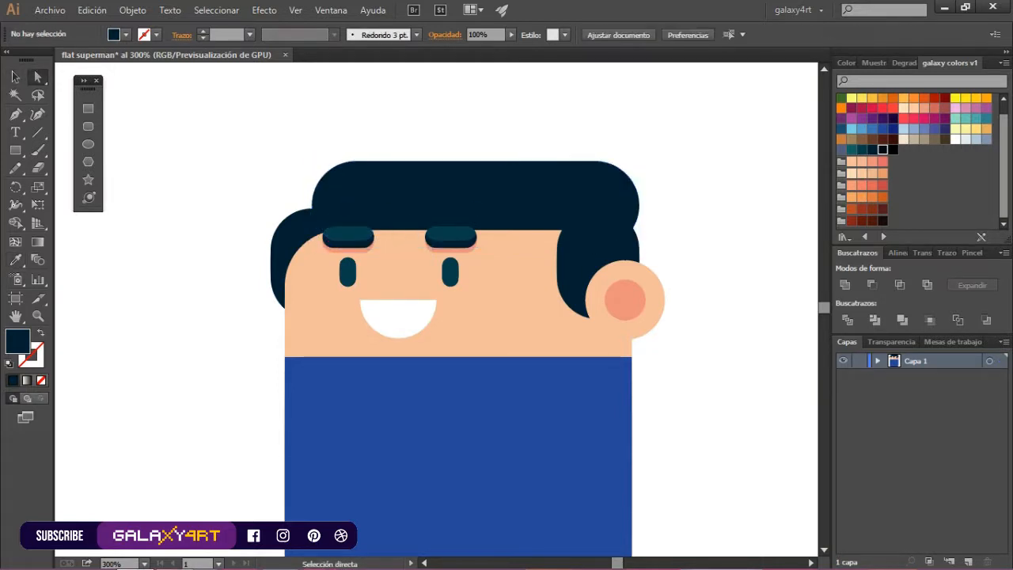
pyautogui.moveTo(261, 141); pyautogui.dragTo(678, 181)
pyautogui.moveTo(355, 205); pyautogui.dragTo(375, 225)
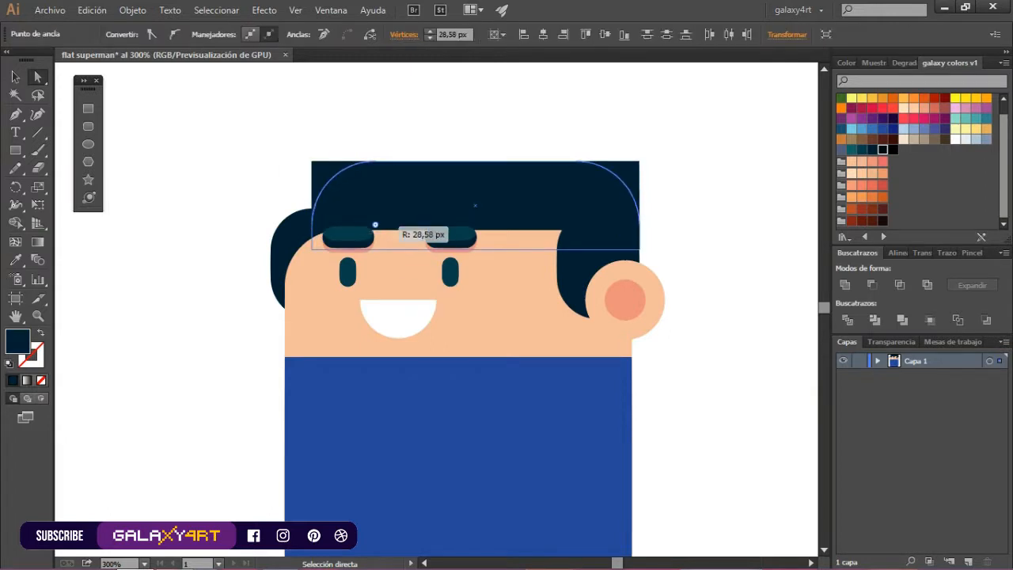
pyautogui.press('v')
pyautogui.hotkey('ctrl', 'shift', 'a')
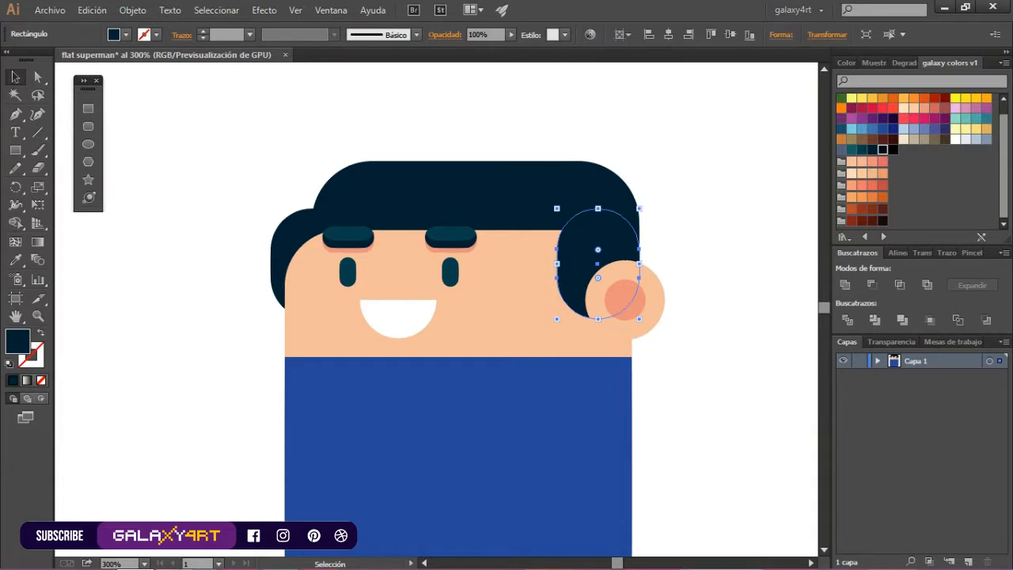
pyautogui.keyDown('shift'); pyautogui.click(279, 261); pyautogui.keyUp('shift')
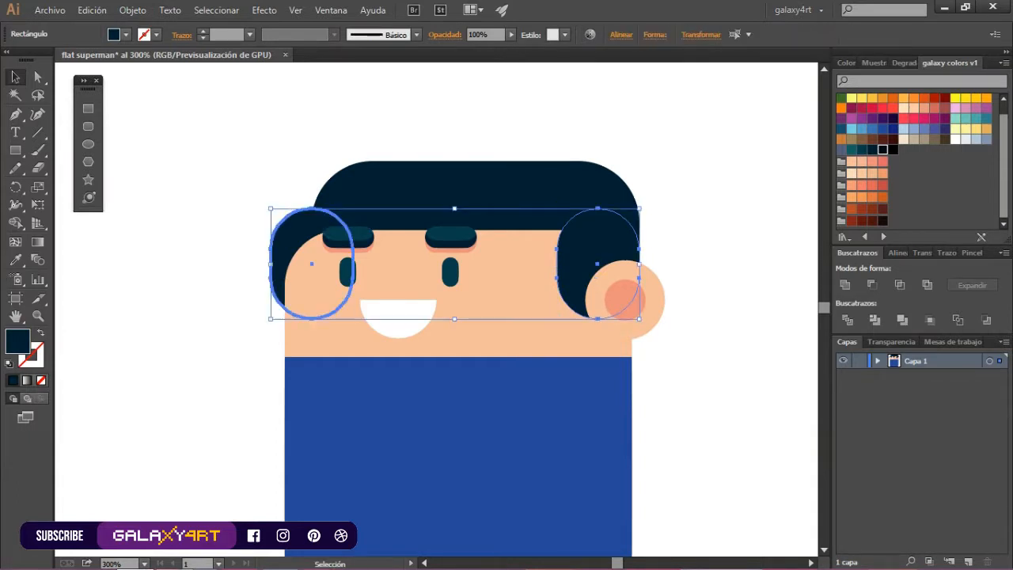
pyautogui.click(897, 253)
pyautogui.click(701, 218)
pyautogui.click(583, 245)
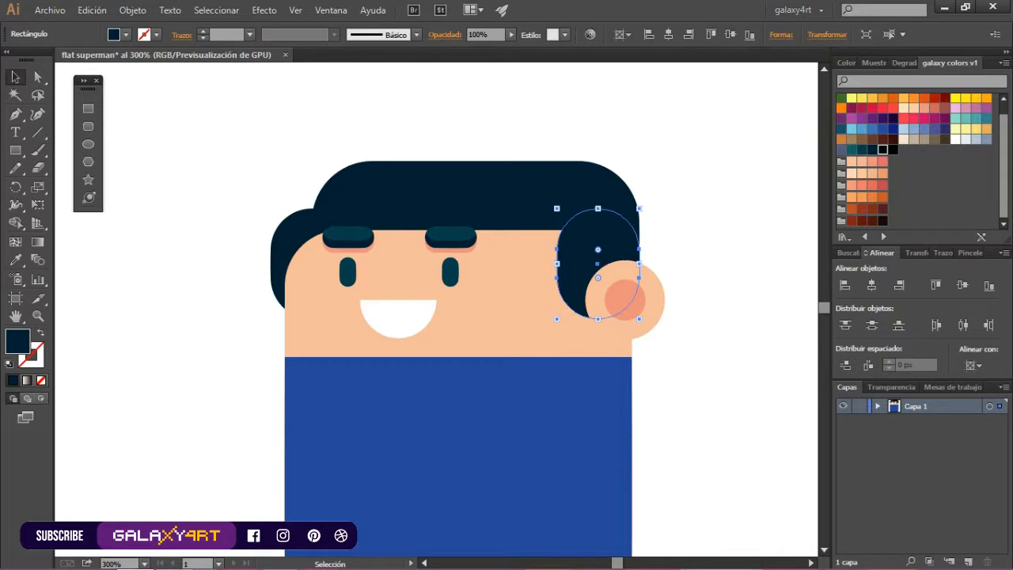
pyautogui.click(696, 212)
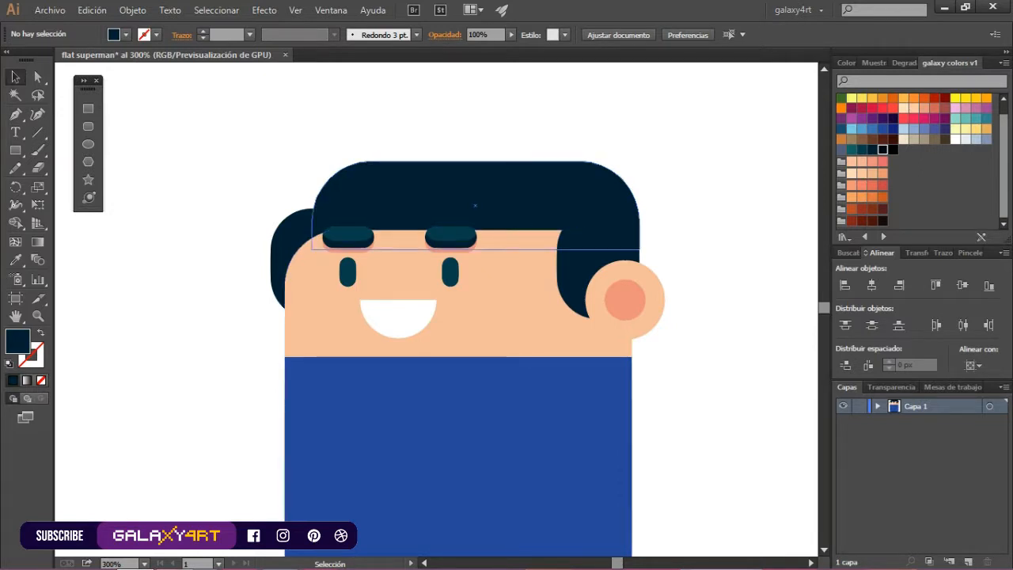
# Square off the upper-left corner of the right hair lock by reducing its corner radius to 0 px
pyautogui.scroll(1, 653, 357)
pyautogui.press('a')
pyautogui.click(564, 188)
pyautogui.click(581, 159)
pyautogui.moveTo(581, 213); pyautogui.dragTo(536, 169)
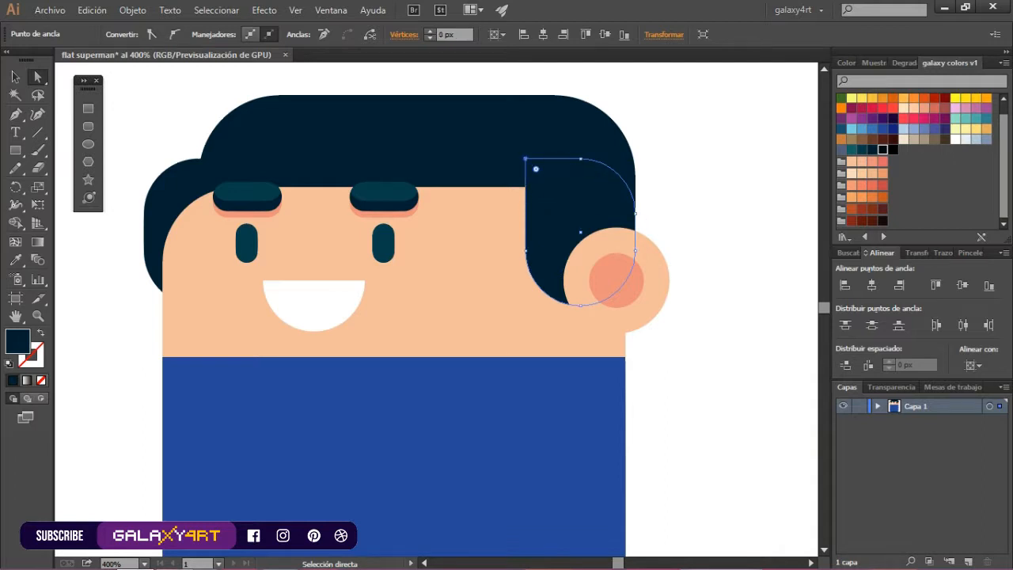
pyautogui.hotkey('ctrl', 'shift', 'a')
pyautogui.press('v')
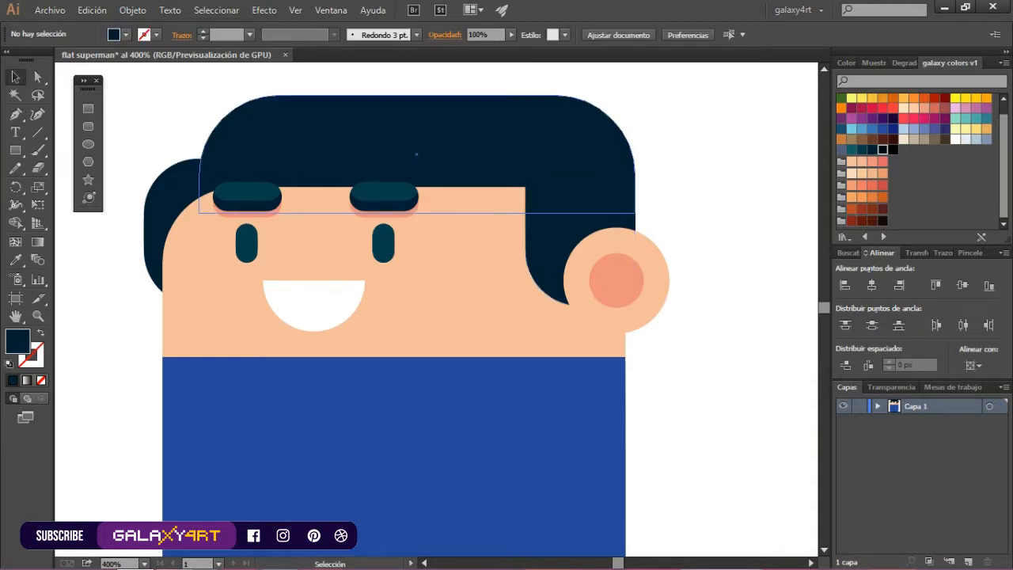
# Draw a rectangle inside the main hair just above the forehead and round its two upper corners to a 19.08 px radius
pyautogui.press('m')
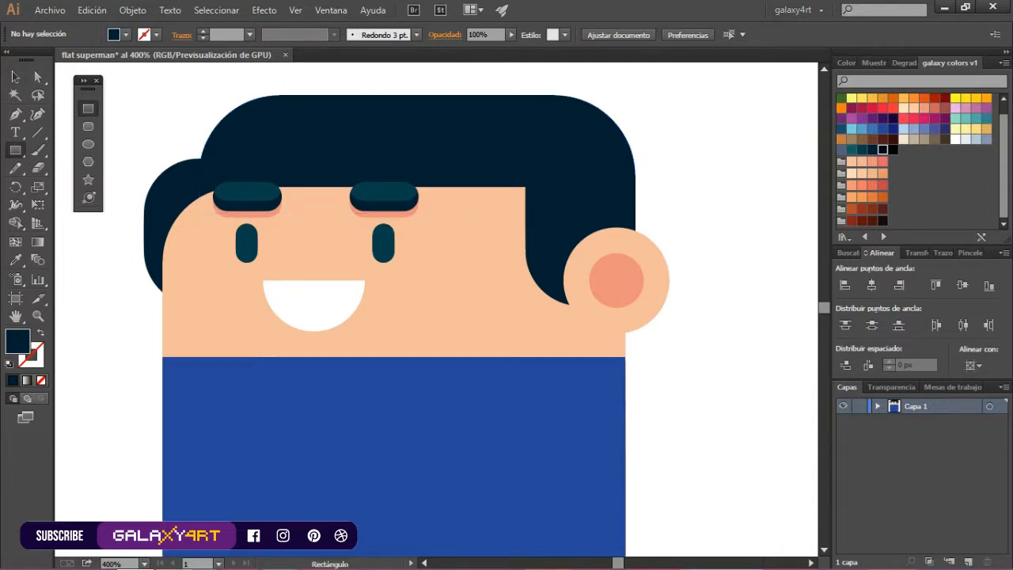
pyautogui.moveTo(267, 131); pyautogui.dragTo(526, 187)
pyautogui.press('a')
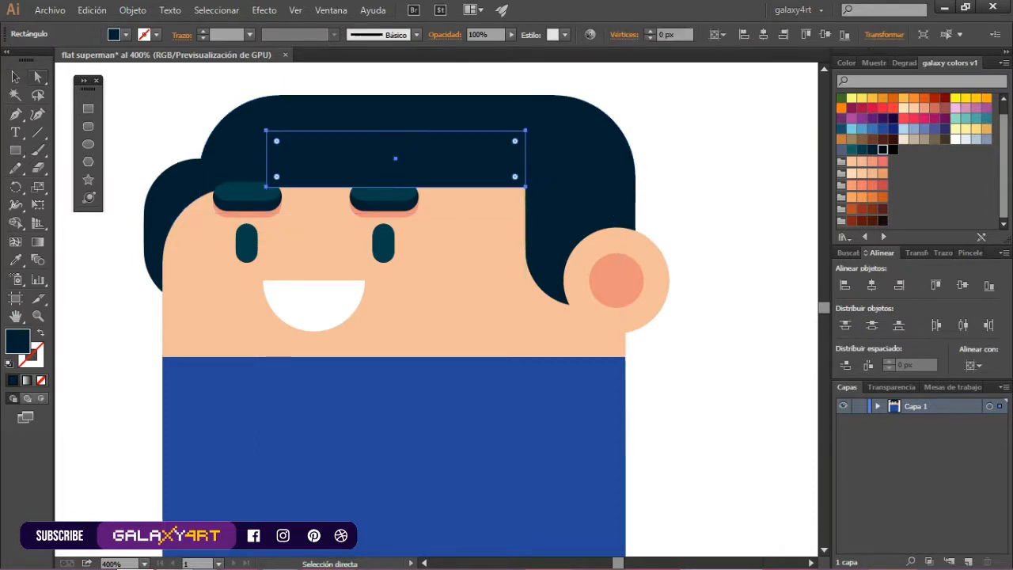
pyautogui.click(267, 130)
pyautogui.keyDown('shift'); pyautogui.click(526, 131); pyautogui.keyUp('shift')
pyautogui.moveTo(515, 141); pyautogui.dragTo(489, 204)
# Fill the fringe shape with the R=0 G=33 B=49 navy and undo its slight upward move
pyautogui.click(873, 149)
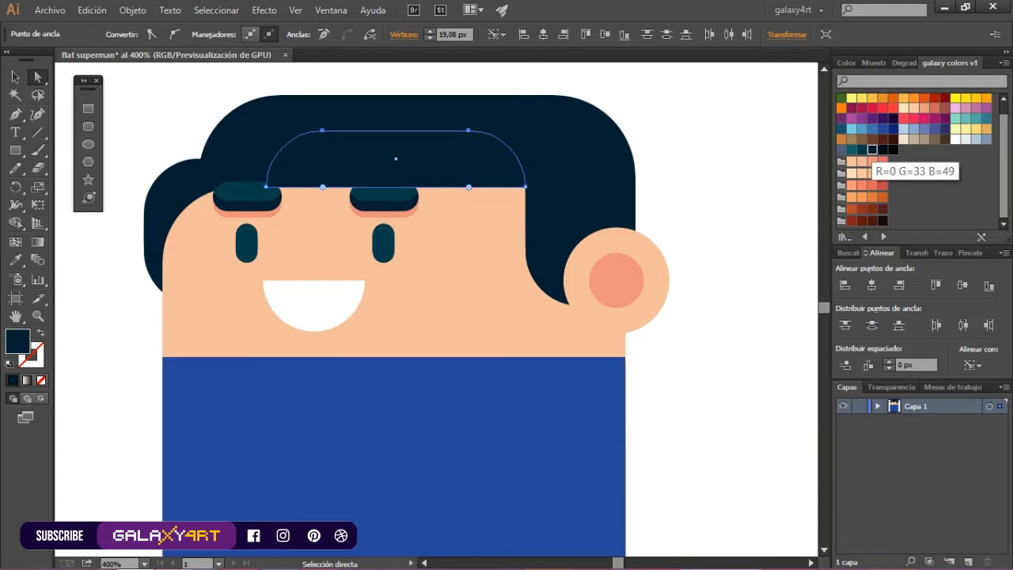
pyautogui.click(15, 77)
pyautogui.click(863, 150)
pyautogui.click(732, 150)
pyautogui.click(456, 146)
pyautogui.press('Delete')
pyautogui.moveTo(327, 154); pyautogui.dragTo(327, 148)
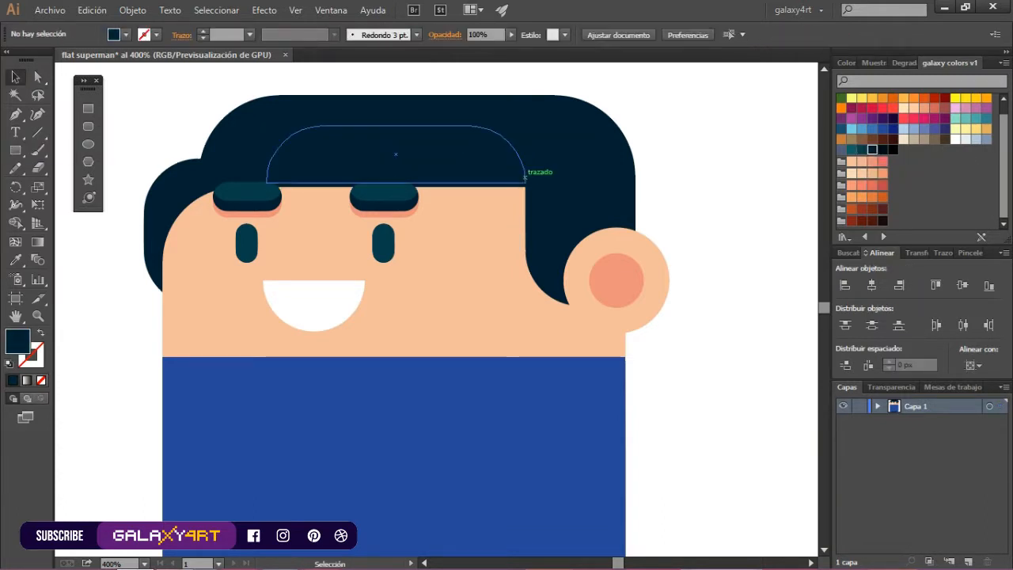
pyautogui.hotkey('ctrl', 'z')
# Fill the main hair shape and the right hair lock with the near-black navy swatch
pyautogui.click(270, 116)
pyautogui.click(883, 150)
pyautogui.click(558, 209)
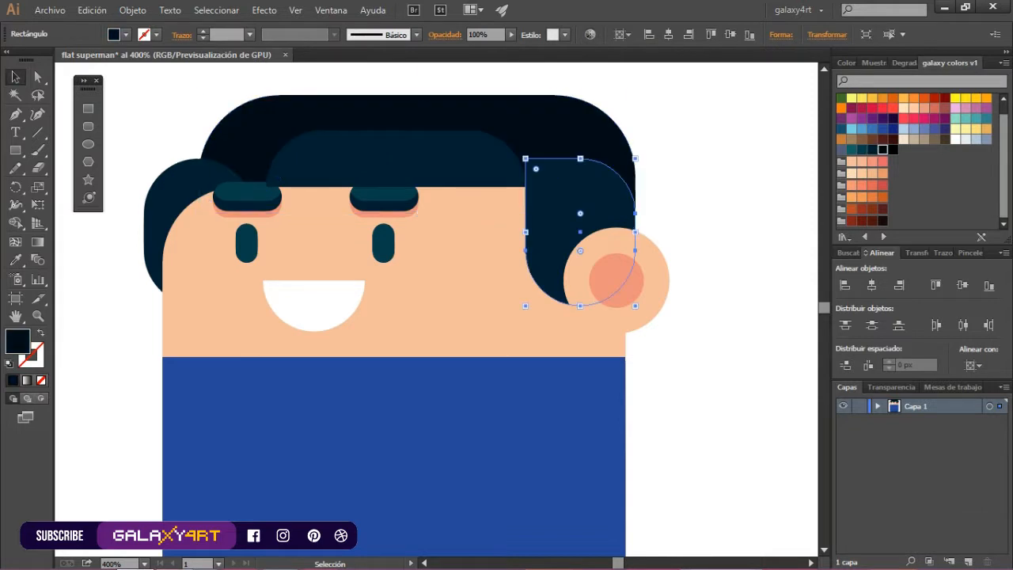
pyautogui.click(882, 149)
pyautogui.click(659, 144)
pyautogui.scroll(-2, 657, 144)
pyautogui.scroll(2, 605, 111)
# Send the left hair lock to the back and fill it with black
pyautogui.rightClick(234, 205)
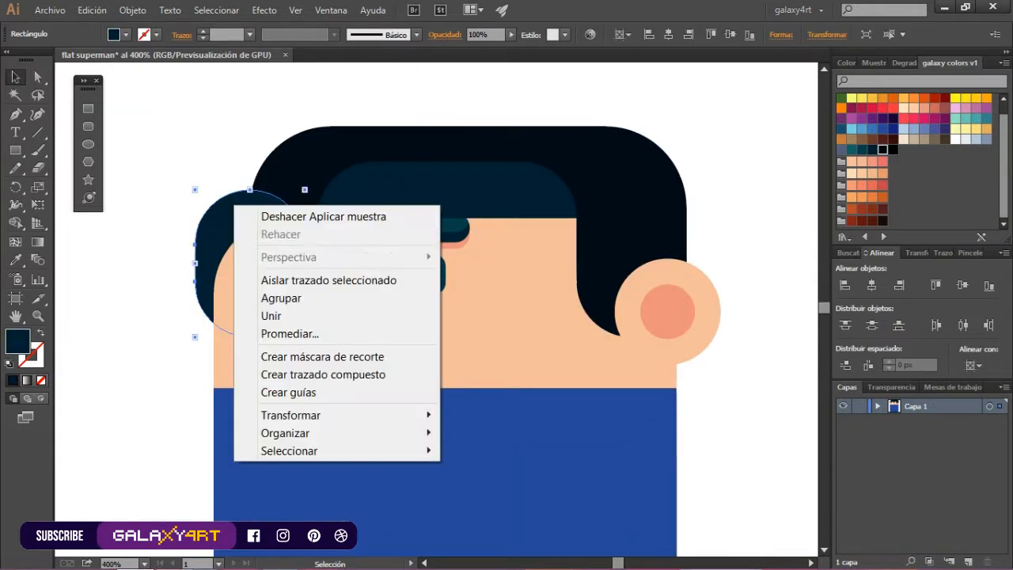
pyautogui.moveTo(317, 433)
pyautogui.click(491, 487)
pyautogui.click(893, 150)
pyautogui.click(713, 147)
pyautogui.scroll(-3, 713, 148)
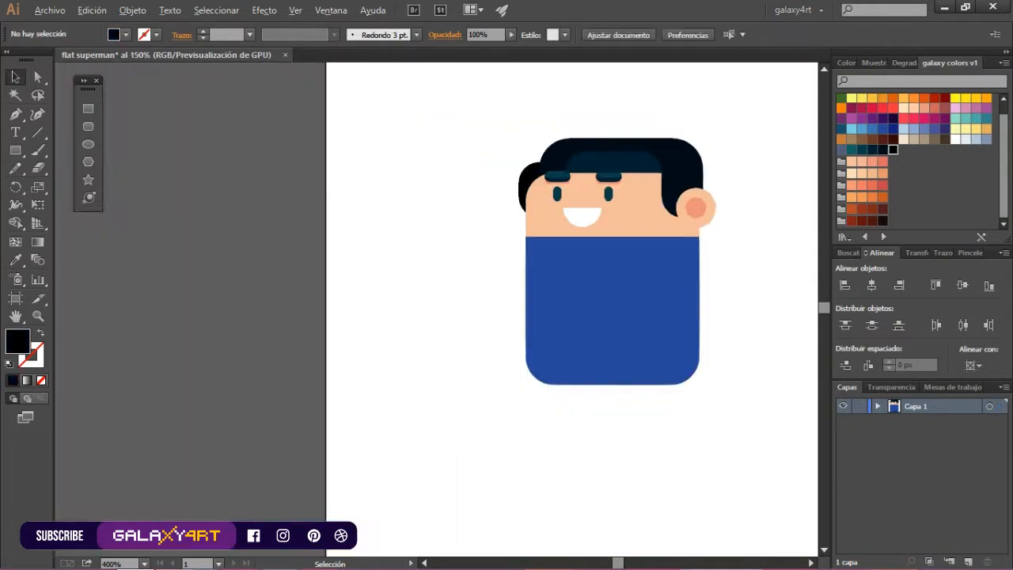
pyautogui.scroll(2, 728, 141)
# Refill the main hair and the side locks with the R=0 G=33 B=49 navy
pyautogui.click(323, 222)
pyautogui.press('Right')
pyautogui.press('Left')
pyautogui.keyDown('shift'); pyautogui.click(635, 212); pyautogui.keyUp('shift')
pyautogui.keyDown('shift'); pyautogui.click(618, 162); pyautogui.keyUp('shift')
pyautogui.click(873, 149)
# Fill the fringe shape above the forehead with the dark teal swatch
pyautogui.click(546, 189)
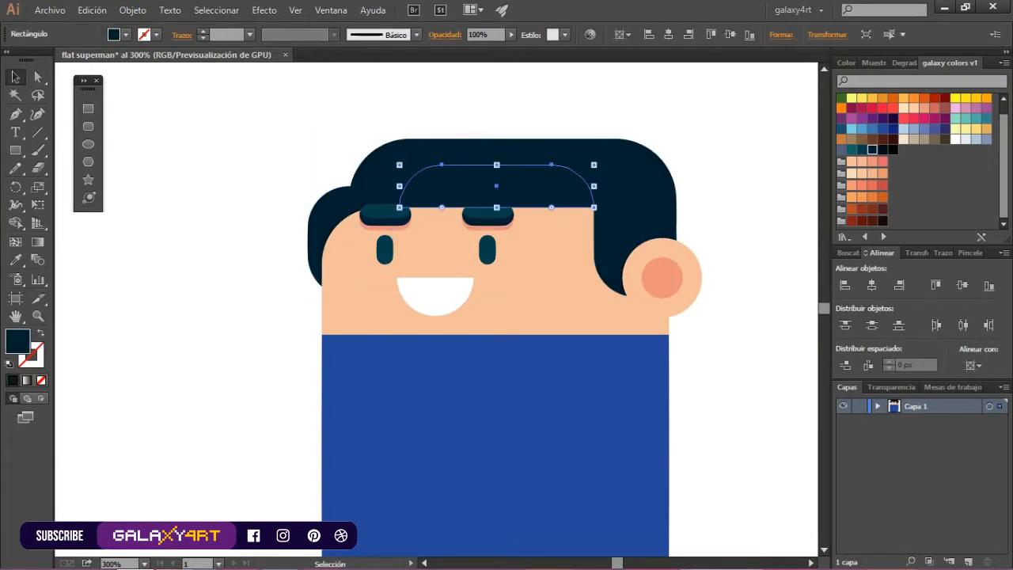
pyautogui.click(862, 150)
pyautogui.click(717, 149)
pyautogui.scroll(-2, 717, 149)
pyautogui.scroll(2, 728, 152)
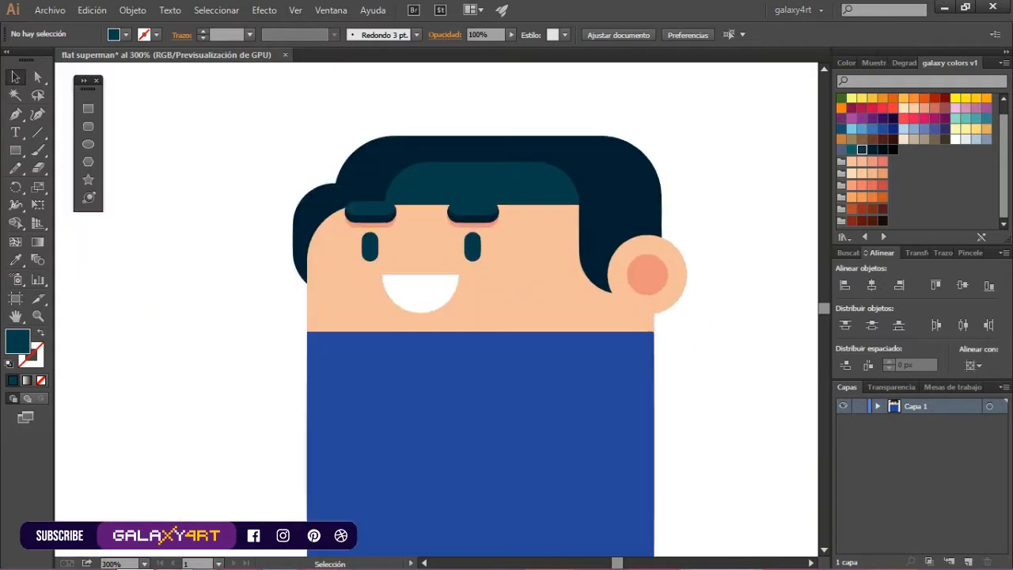
# Draw a teal square under the fringe's right end and remove its lower-right corner to form a pointed strand
pyautogui.press('m')
pyautogui.moveTo(517, 204); pyautogui.dragTo(579, 266)
pyautogui.press('p')
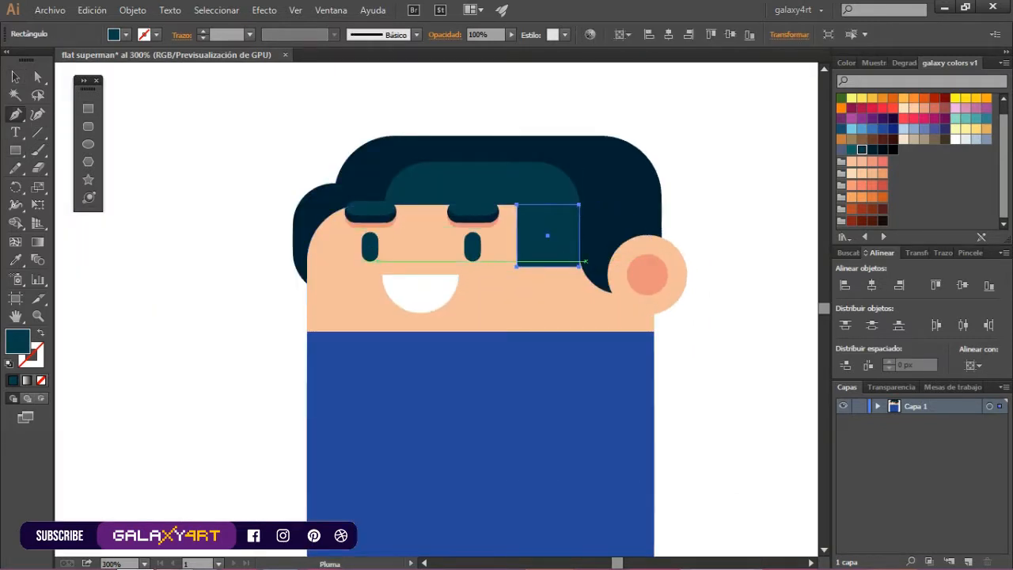
pyautogui.click(580, 266)
pyautogui.press('v')
pyautogui.click(716, 158)
# Fit the triangular strand against the fringe's lower edge beside the right hair lock
pyautogui.scroll(3, 535, 209)
pyautogui.moveTo(534, 213); pyautogui.dragTo(535, 214)
pyautogui.moveTo(536, 201); pyautogui.dragTo(537, 207)
pyautogui.scroll(4, 637, 188)
pyautogui.moveTo(574, 288); pyautogui.dragTo(574, 277)
pyautogui.moveTo(569, 201); pyautogui.dragTo(568, 204)
pyautogui.scroll(-7, 625, 226)
pyautogui.click(716, 158)
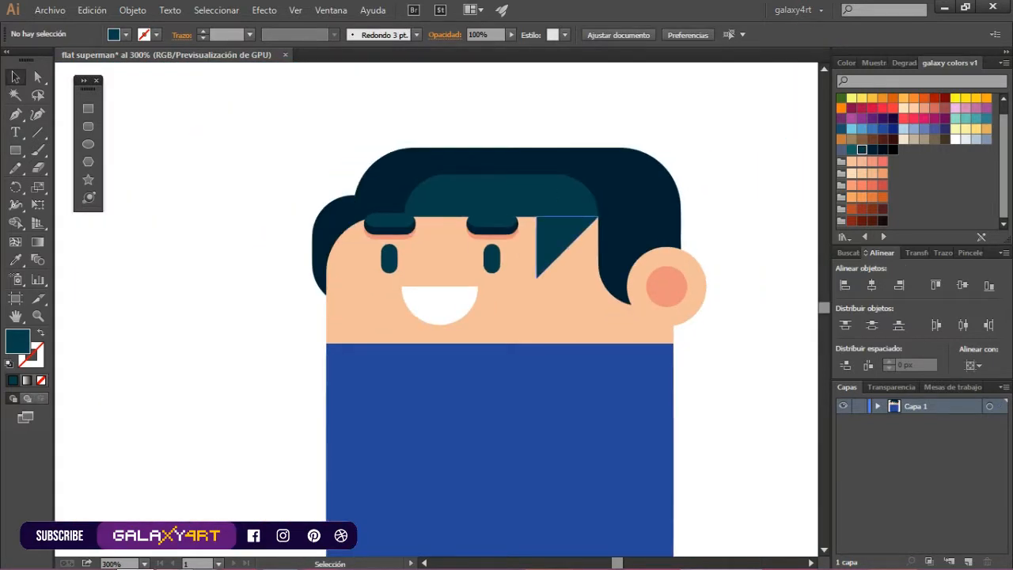
# Scale the triangular strand down and place it at the right end of the fringe
pyautogui.scroll(2, 580, 231)
pyautogui.click(580, 231)
pyautogui.moveTo(618, 326); pyautogui.dragTo(576, 286)
pyautogui.moveTo(534, 244); pyautogui.dragTo(569, 222)
pyautogui.scroll(4, 618, 205)
pyautogui.moveTo(507, 226); pyautogui.dragTo(517, 227)
pyautogui.scroll(-6, 517, 227)
pyautogui.click(681, 174)
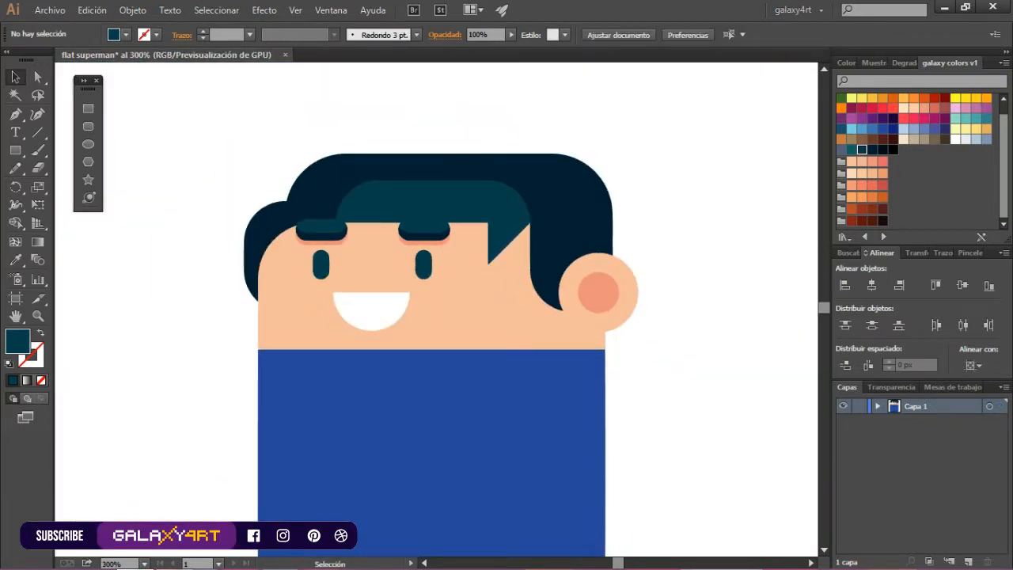
pyautogui.scroll(-2, 651, 189)
pyautogui.scroll(2, 585, 208)
pyautogui.click(572, 216)
pyautogui.keyDown('shift'); pyautogui.click(561, 184); pyautogui.keyUp('shift')
pyautogui.moveTo(560, 184); pyautogui.dragTo(446, 189)
pyautogui.hotkey('ctrl', 'z')
pyautogui.click(717, 155)
pyautogui.scroll(-3, 717, 155)
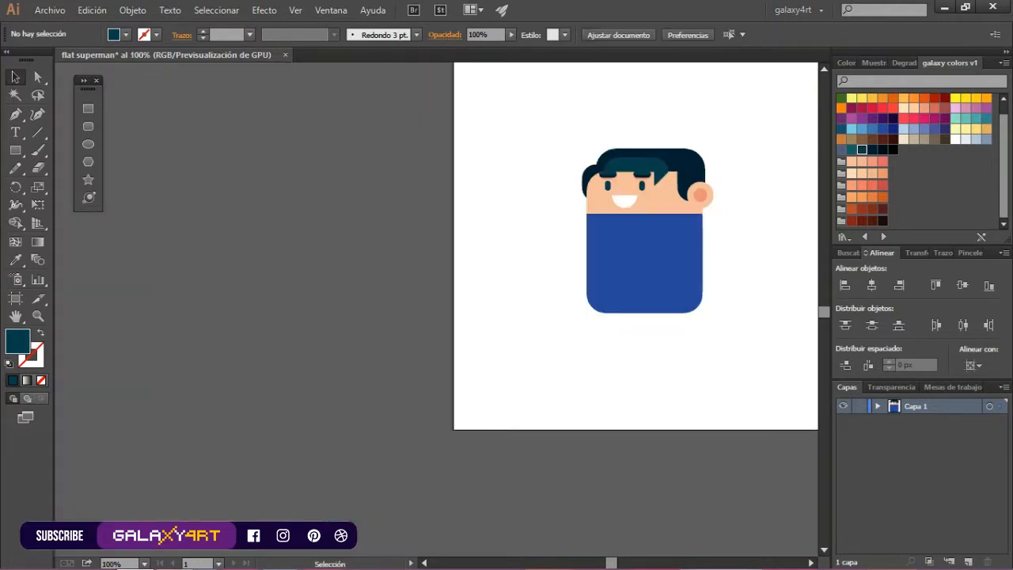
# Add a smaller copy of the pointed teal strand just to the left of the first one
pyautogui.scroll(4, 665, 176)
pyautogui.moveTo(682, 176); pyautogui.dragTo(654, 151)
pyautogui.scroll(-3, 631, 183)
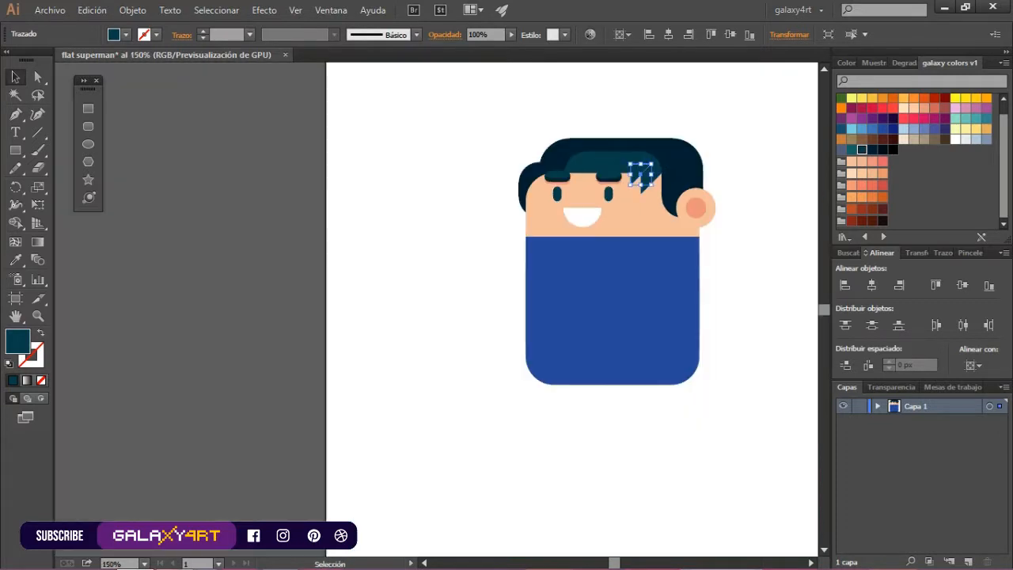
pyautogui.click(775, 143)
pyautogui.scroll(1, 776, 143)
pyautogui.scroll(-2, 689, 110)
pyautogui.scroll(2, 700, 102)
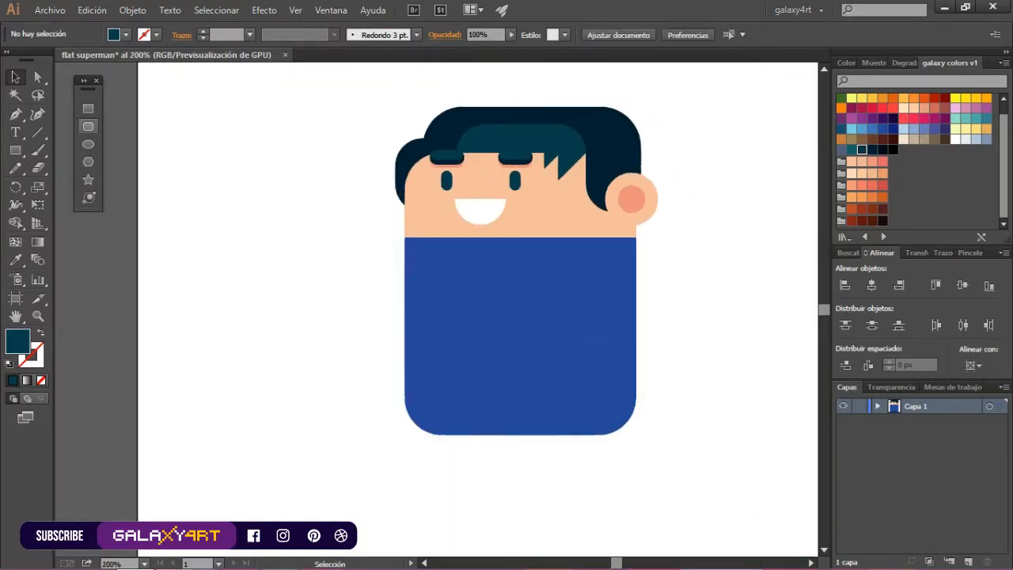
# Draw a crimson square on the torso and turn it into a downward-pointing triangle by replacing its bottom corners with a middle point
pyautogui.click(88, 108)
pyautogui.moveTo(431, 281); pyautogui.dragTo(545, 396)
pyautogui.click(872, 108)
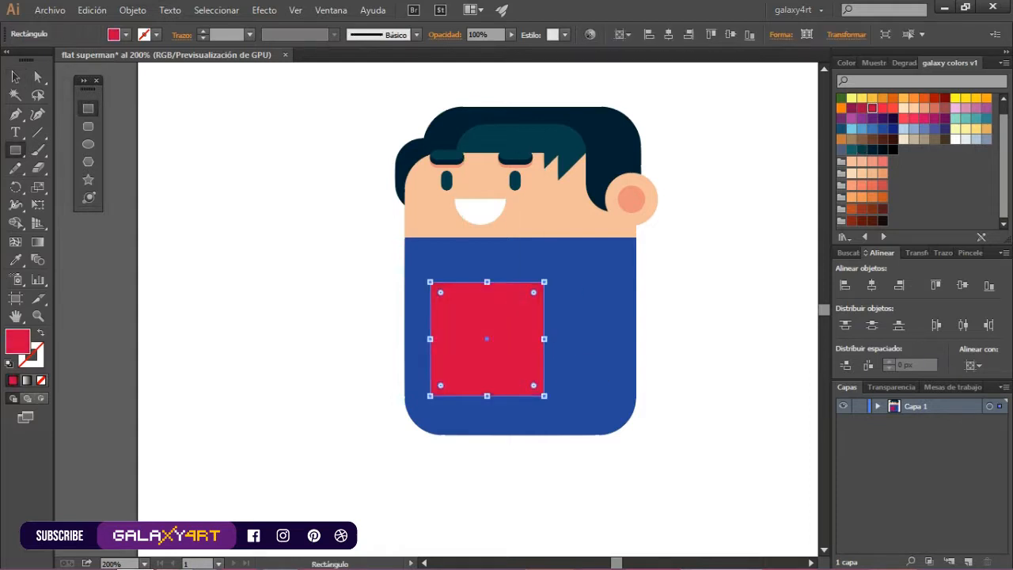
pyautogui.press('p')
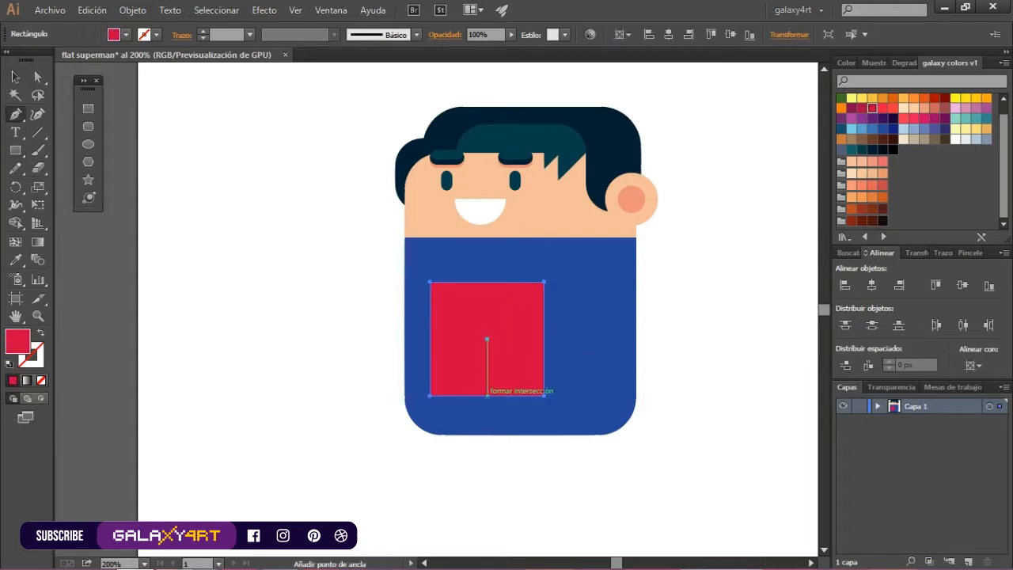
pyautogui.click(487, 395)
pyautogui.click(430, 395)
pyautogui.click(544, 395)
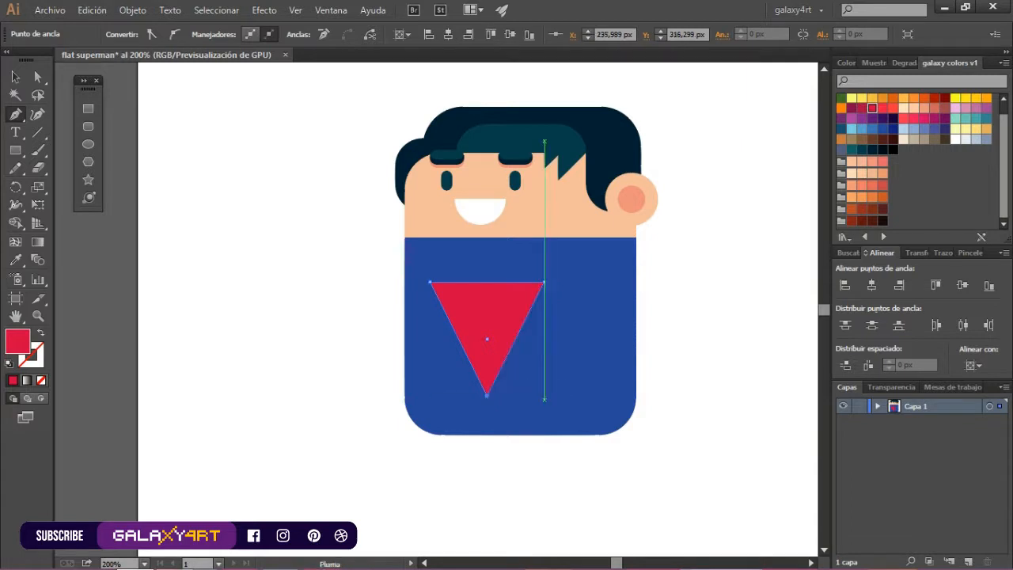
# Raise the crimson triangle's lower tip to make it shallower and round its three corners
pyautogui.press('a')
pyautogui.moveTo(486, 395); pyautogui.dragTo(487, 339)
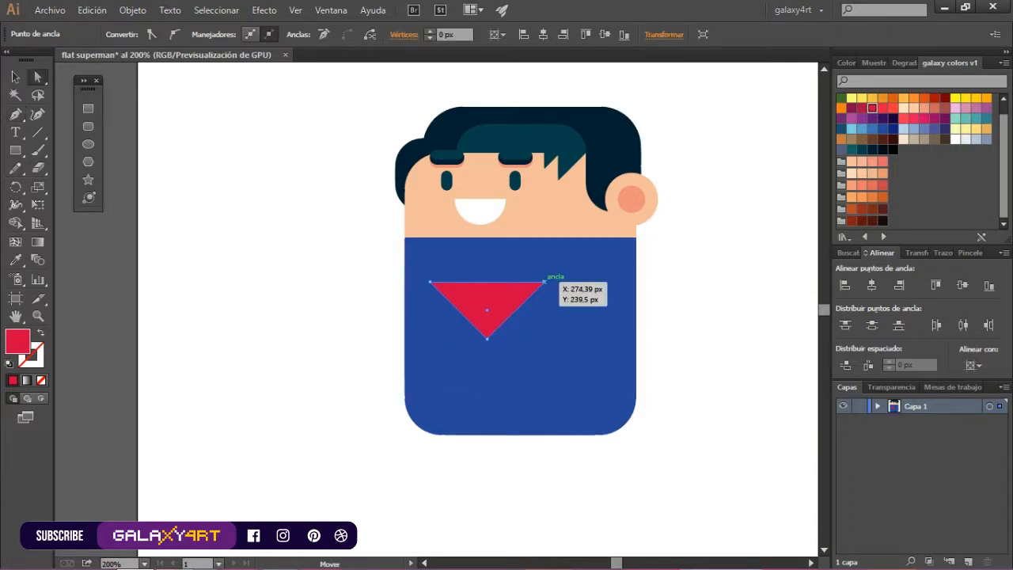
pyautogui.press('v')
pyautogui.press('a')
pyautogui.click(545, 283)
pyautogui.keyDown('shift'); pyautogui.click(487, 339); pyautogui.keyUp('shift')
pyautogui.keyDown('shift'); pyautogui.click(430, 283); pyautogui.keyUp('shift')
pyautogui.moveTo(444, 288); pyautogui.dragTo(396, 274)
pyautogui.press('v')
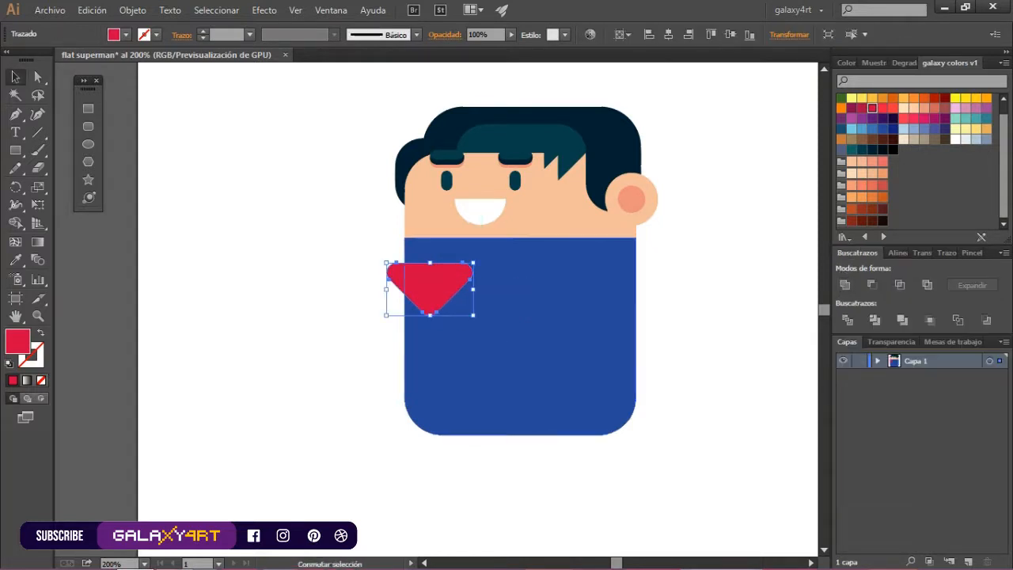
# Enlarge the rounded crimson triangle and position it as a chest emblem overhanging the torso's left edge
pyautogui.moveTo(472, 315); pyautogui.dragTo(545, 360)
pyautogui.hotkey('ctrl', 'shift', 'a')
pyautogui.click(489, 316)
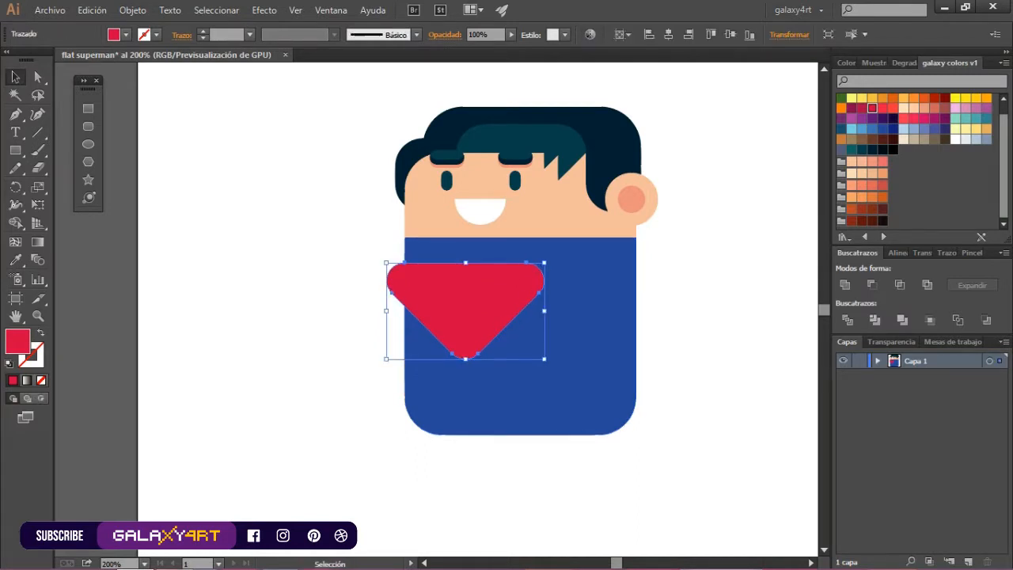
pyautogui.moveTo(466, 295); pyautogui.dragTo(423, 295)
pyautogui.hotkey('ctrl', 'shift', 'a')
pyautogui.click(475, 311)
pyautogui.moveTo(544, 361); pyautogui.dragTo(550, 364)
# Duplicate the chest emblem below itself and shrink the copy to a small belt buckle centred under it
pyautogui.moveTo(475, 302); pyautogui.dragTo(475, 364)
pyautogui.moveTo(386, 325); pyautogui.dragTo(508, 400)
pyautogui.moveTo(524, 411); pyautogui.dragTo(484, 375)
pyautogui.keyDown('shift'); pyautogui.click(467, 329); pyautogui.keyUp('shift')
pyautogui.click(898, 253)
pyautogui.hotkey('ctrl', 'shift', 'a')
# Place a smaller copy of the buckle triangle inside the buckle and fill it with the brighter red
pyautogui.scroll(3, 468, 404)
pyautogui.moveTo(446, 336); pyautogui.dragTo(457, 354)
pyautogui.moveTo(460, 351); pyautogui.dragTo(415, 341)
pyautogui.click(883, 108)
pyautogui.scroll(1, 471, 358)
pyautogui.hotkey('ctrl', 'shift', 'a')
pyautogui.moveTo(420, 332); pyautogui.dragTo(425, 333)
pyautogui.scroll(-5, 432, 322)
pyautogui.scroll(1, 500, 139)
# Draw two bright red belt bars across the waist, one on each side of the buckle
pyautogui.hotkey('ctrl', 'shift', 'a')
pyautogui.press('m')
pyautogui.moveTo(438, 380); pyautogui.dragTo(259, 380)
pyautogui.scroll(1, 384, 399)
pyautogui.moveTo(154, 381); pyautogui.dragTo(314, 381)
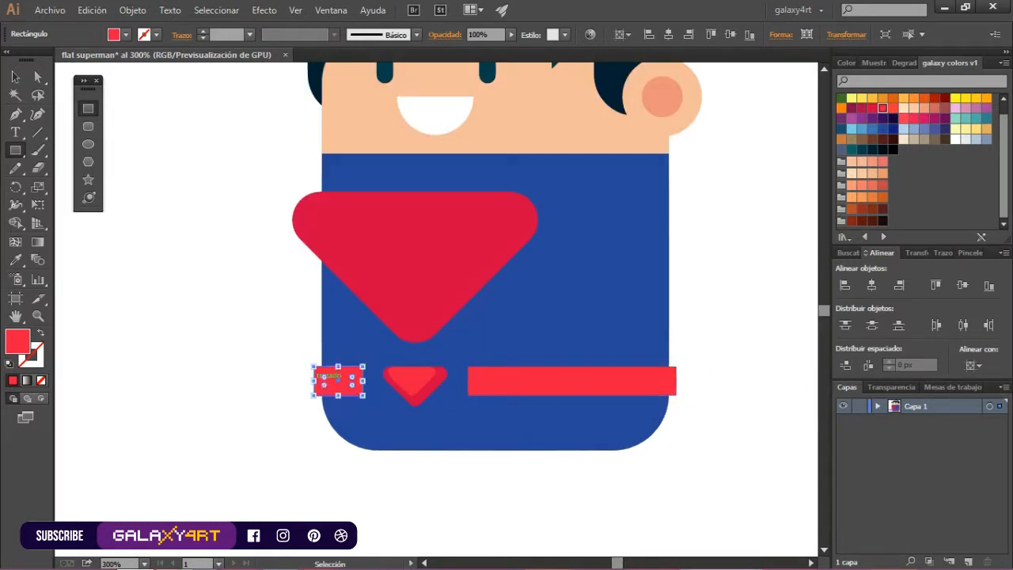
# Fine-tune the position and width of the two belt bars beside the buckle
pyautogui.hotkey('ctrl', 'shift', 'a')
pyautogui.scroll(2, 420, 395)
pyautogui.keyDown('ctrl'); pyautogui.click(420, 395); pyautogui.keyUp('ctrl')
pyautogui.keyDown('ctrl'); pyautogui.keyDown('shift'); pyautogui.click(395, 370); pyautogui.keyUp('shift'); pyautogui.keyUp('ctrl')
pyautogui.moveTo(395, 370); pyautogui.dragTo(404, 370)
pyautogui.keyDown('ctrl'); pyautogui.click(277, 367); pyautogui.keyUp('ctrl')
pyautogui.moveTo(306, 367); pyautogui.dragTo(312, 368)
pyautogui.hotkey('ctrl', 'shift', 'a')
pyautogui.scroll(-4, 327, 399)
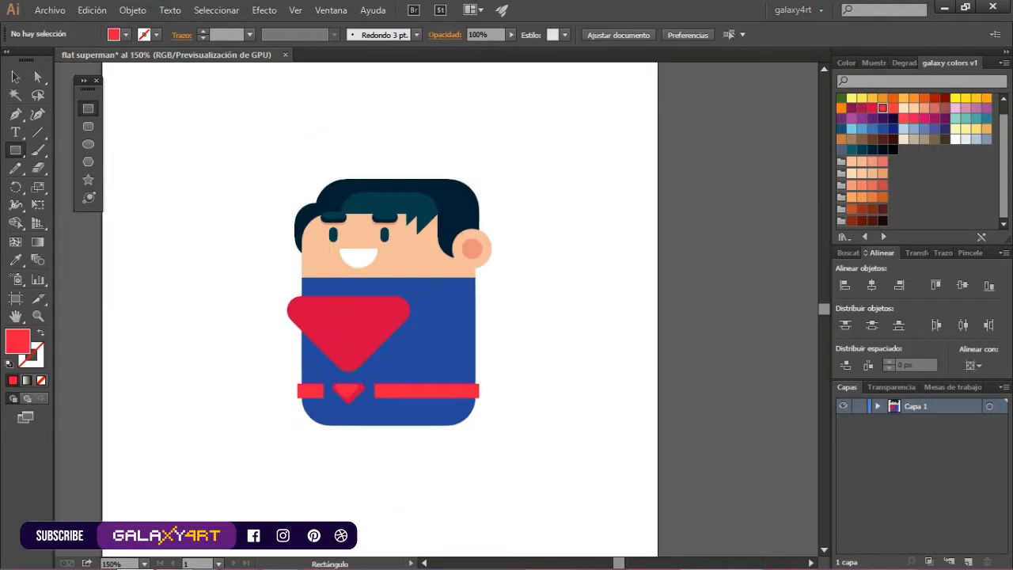
pyautogui.scroll(1, 380, 322)
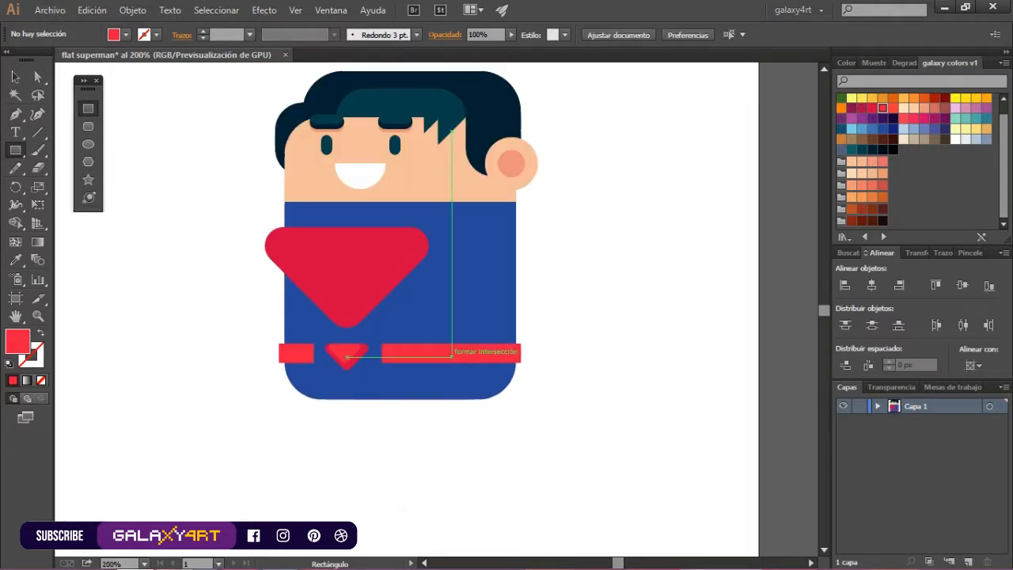
# Draw a bright red rectangle over the right shoulder as the cape's collar, round its upper corners and place it under the chin
pyautogui.moveTo(405, 190)
pyautogui.mouseDown()
pyautogui.moveTo(501, 226)
pyautogui.moveTo(574, 227)
pyautogui.moveTo(545, 232)
pyautogui.moveTo(550, 262)
pyautogui.mouseUp()
pyautogui.press('a')
pyautogui.click(405, 190)
pyautogui.keyDown('shift'); pyautogui.click(575, 190); pyautogui.keyUp('shift')
pyautogui.press('v')
pyautogui.moveTo(541, 200); pyautogui.dragTo(525, 212)
# Draw the left leg below the torso as a dark blue rectangle with a crimson rectangle over its lower half as the boot
pyautogui.press('m')
pyautogui.moveTo(309, 370); pyautogui.dragTo(386, 465)
pyautogui.click(883, 128)
pyautogui.click(893, 128)
pyautogui.moveTo(310, 417); pyautogui.dragTo(386, 466)
pyautogui.click(873, 108)
# Duplicate the left leg and its boot to the right to make the second leg
pyautogui.hotkey('ctrl', 'shift', 'a')
pyautogui.moveTo(410, 427); pyautogui.dragTo(378, 412)
pyautogui.moveTo(378, 428); pyautogui.dragTo(480, 428)
pyautogui.moveTo(530, 484); pyautogui.dragTo(445, 411)
pyautogui.keyDown('ctrl'); pyautogui.click(450, 395); pyautogui.keyUp('ctrl')
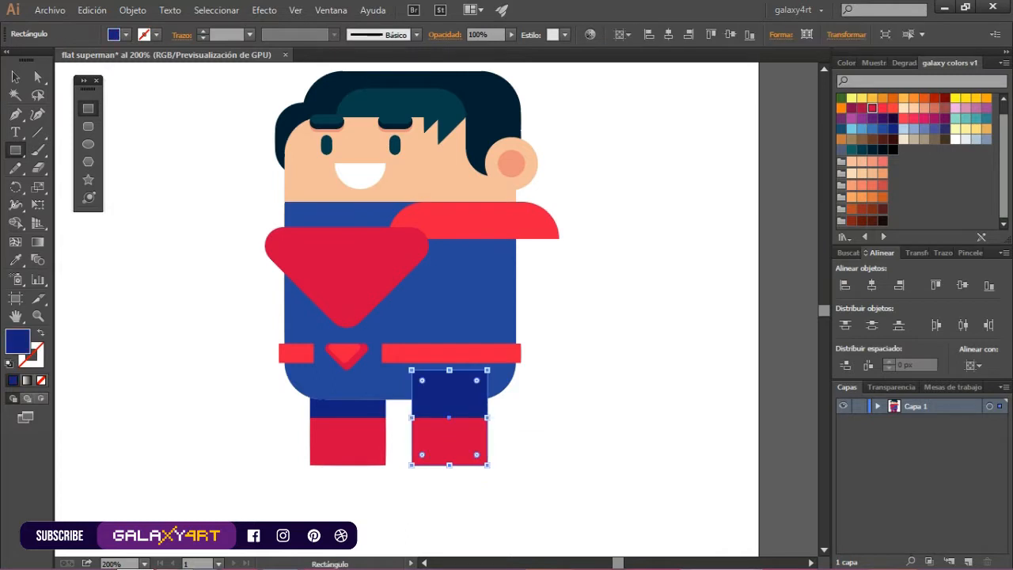
# Fill the right leg with the torso's blue and match its boot to the bright red belt using the Eyedropper
pyautogui.click(882, 128)
pyautogui.click(16, 260)
pyautogui.click(449, 354)
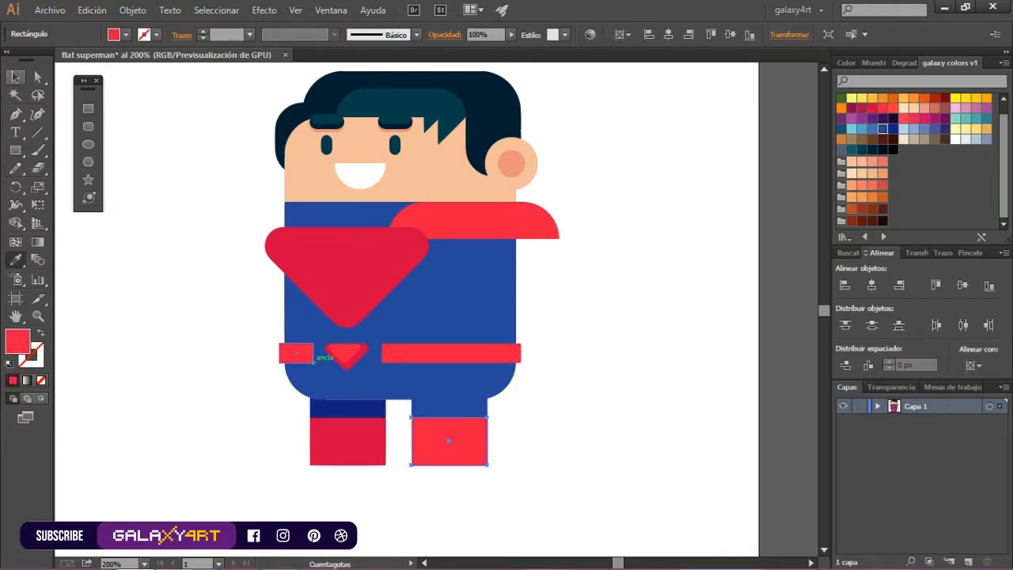
pyautogui.click(16, 77)
pyautogui.hotkey('ctrl', 'shift', 'a')
# Select both boots and lower their top edges slightly to shorten them
pyautogui.click(450, 442)
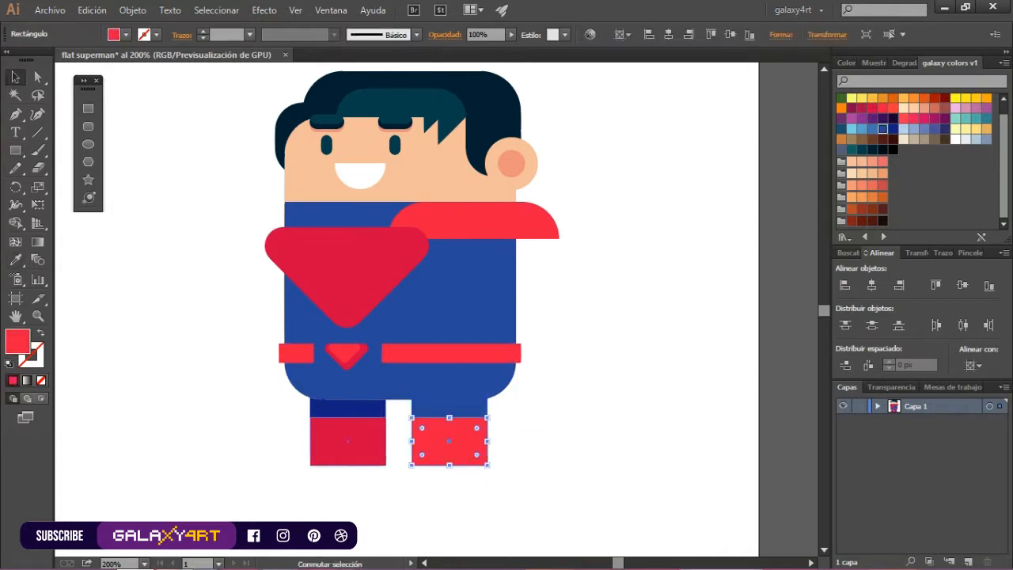
pyautogui.keyDown('shift'); pyautogui.click(348, 442); pyautogui.keyUp('shift')
pyautogui.moveTo(399, 418); pyautogui.dragTo(399, 423)
pyautogui.hotkey('ctrl', 'shift', 'a')
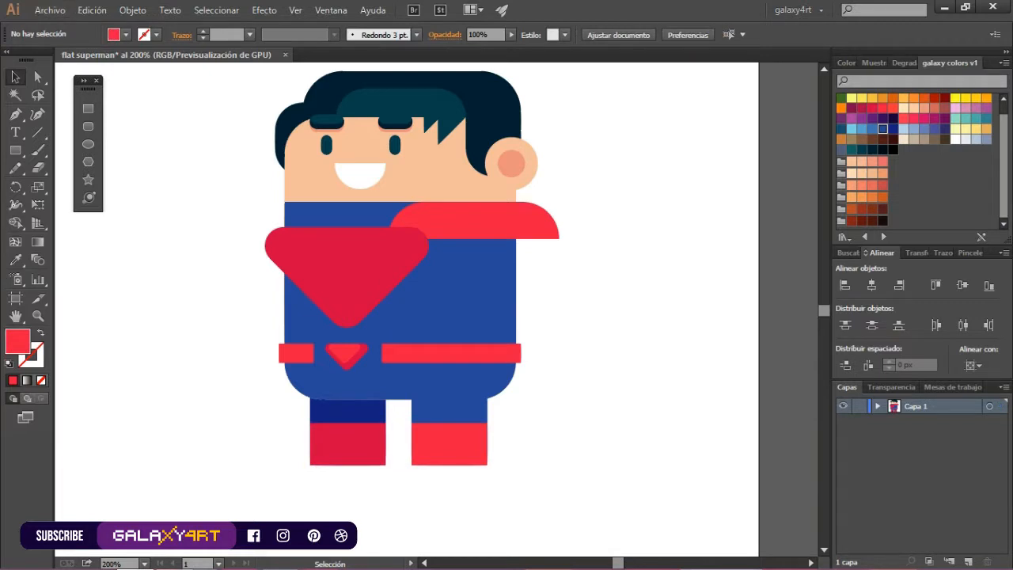
# Draw a large bright red rectangle from the collar's lower-right corner down to the boots for the cape
pyautogui.hotkey('ctrl', '-')
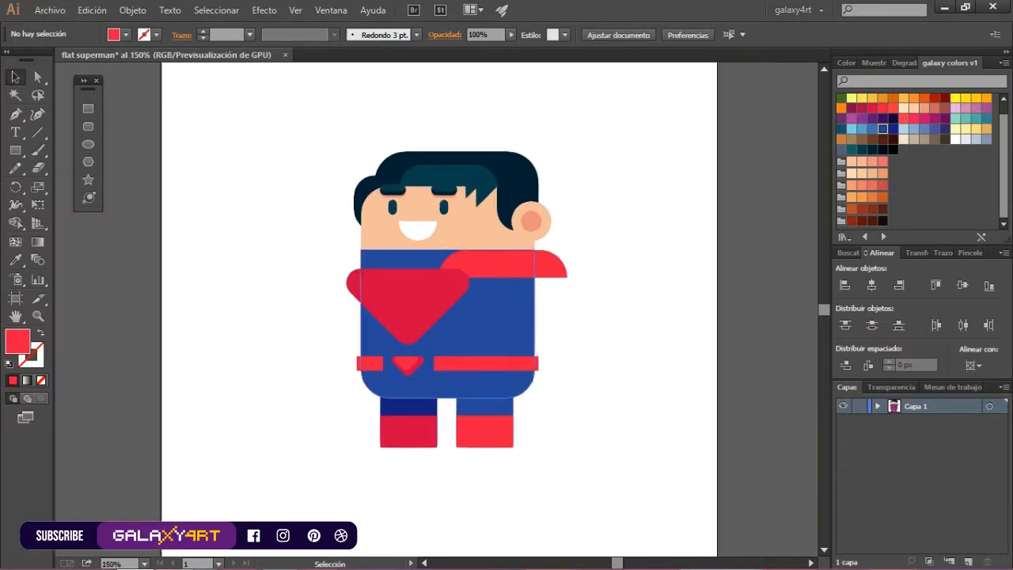
pyautogui.click(88, 108)
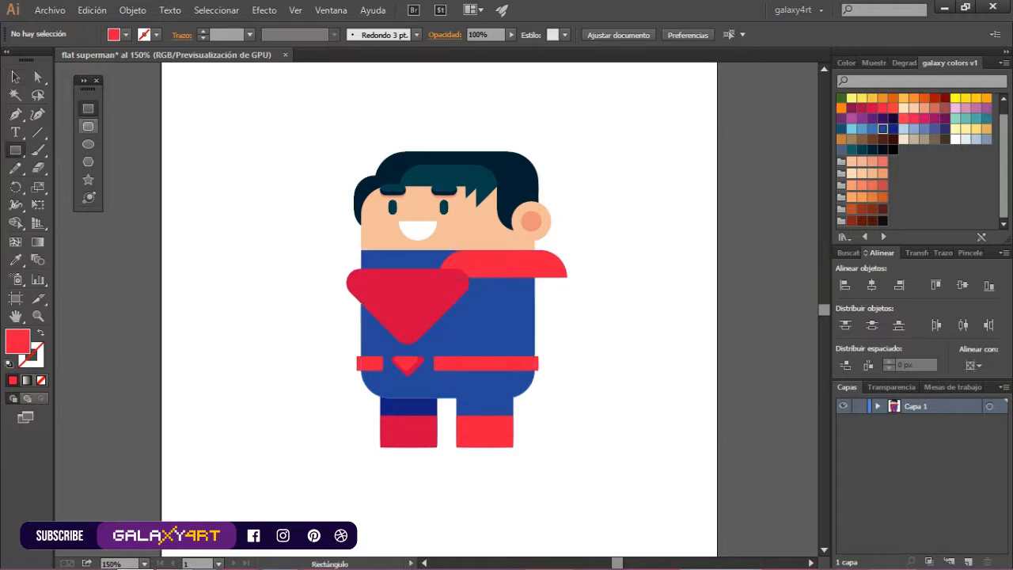
pyautogui.moveTo(567, 275)
pyautogui.mouseDown()
pyautogui.moveTo(457, 412)
pyautogui.moveTo(412, 428)
pyautogui.mouseUp()
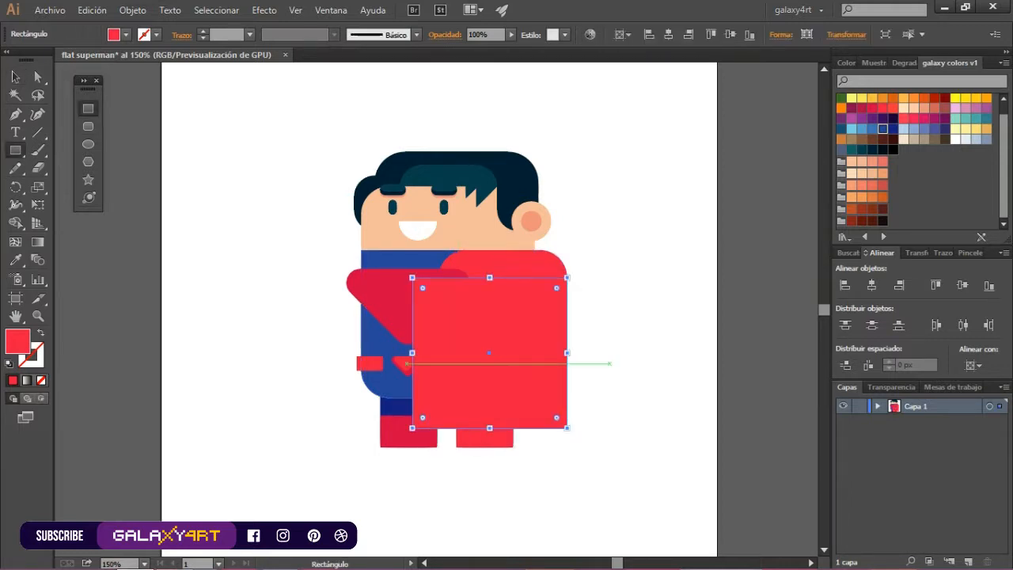
# Fill the cape rectangle with darker crimson red and send it behind the whole figure
pyautogui.click(873, 108)
pyautogui.rightClick(558, 405)
pyautogui.moveTo(590, 374)
pyautogui.click(427, 428)
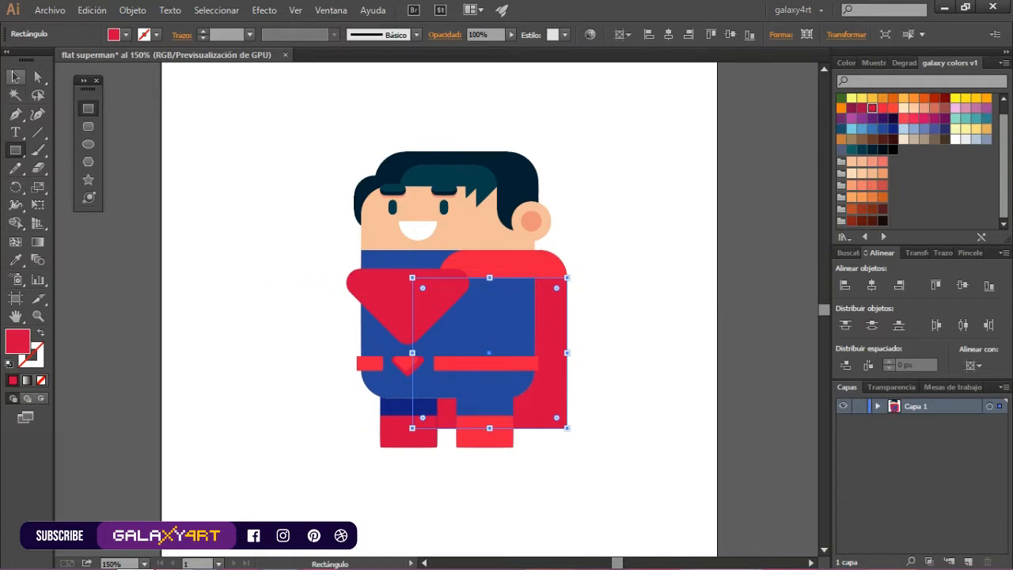
pyautogui.click(16, 77)
pyautogui.click(229, 166)
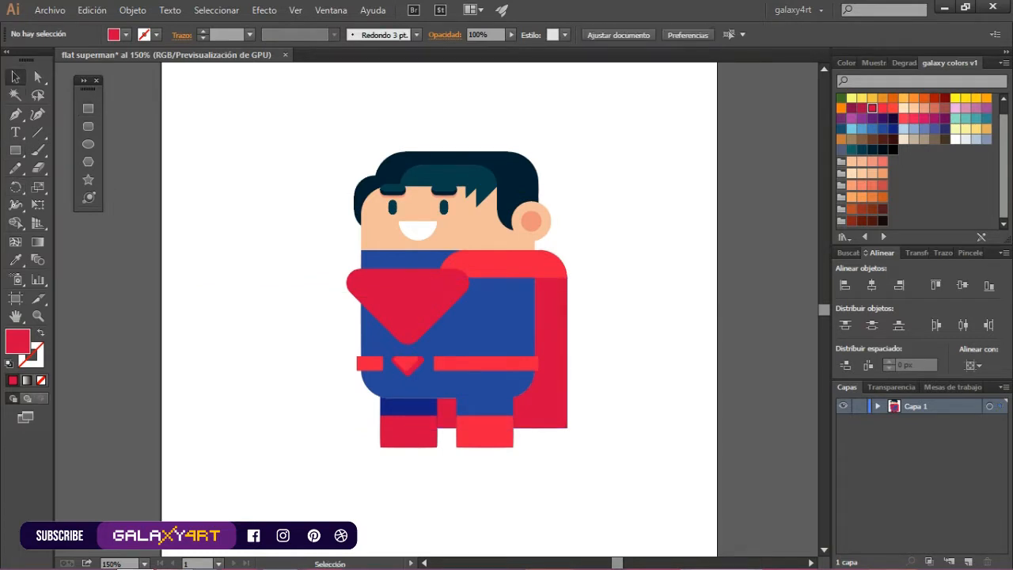
# Create a smaller copy of the chest emblem inside the original and fill it with bright red
pyautogui.scroll(1, 413, 307)
pyautogui.moveTo(391, 276)
pyautogui.mouseDown()
pyautogui.moveTo(414, 288)
pyautogui.moveTo(405, 284)
pyautogui.mouseUp()
pyautogui.moveTo(502, 365); pyautogui.dragTo(461, 339)
pyautogui.scroll(2, 433, 295)
pyautogui.moveTo(438, 312); pyautogui.dragTo(461, 320)
pyautogui.click(883, 109)
pyautogui.scroll(-1, 324, 310)
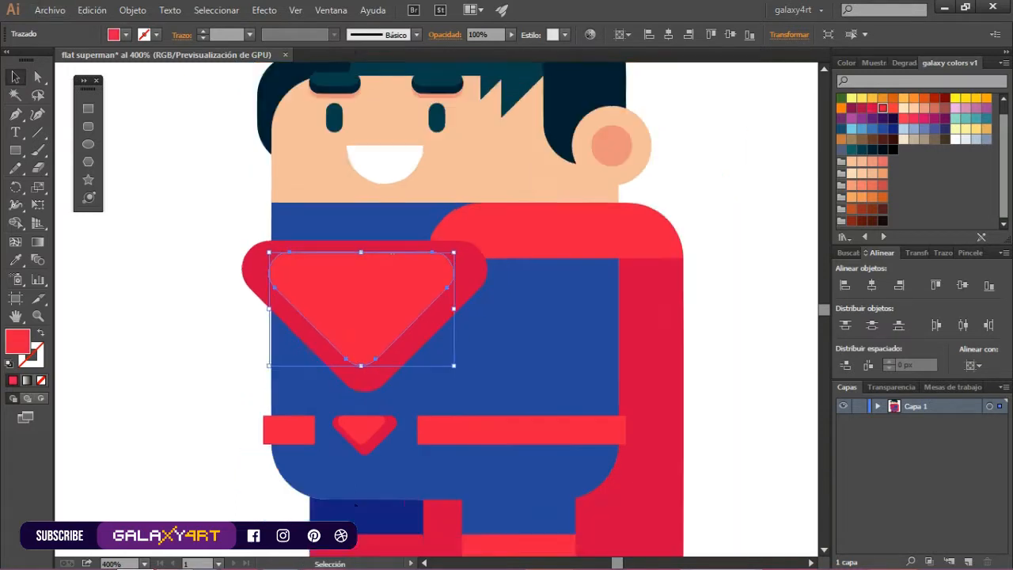
# Reverse the emblem's colours so the outer shape is bright red and the inner shape darker crimson
pyautogui.moveTo(324, 310); pyautogui.dragTo(302, 328)
pyautogui.hotkey('ctrl', 'z')
pyautogui.hotkey('ctrl', 'z')
pyautogui.hotkey('ctrl', 'z')
pyautogui.hotkey('ctrl', 'z')
pyautogui.click(883, 109)
pyautogui.click(348, 317)
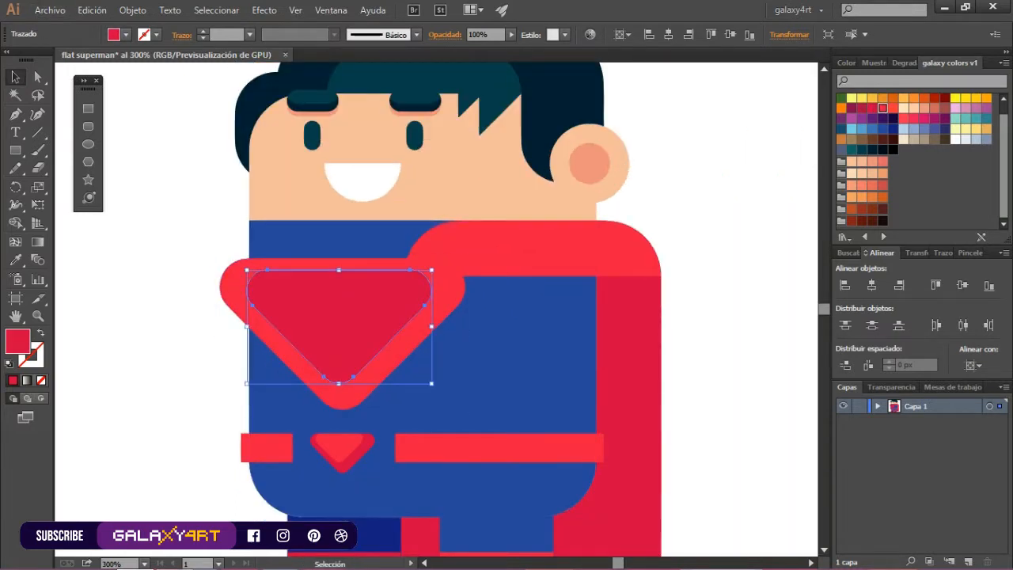
# Draw a thin rounded yellow-orange bar across the emblem's upper right and place a second one at its lower left
pyautogui.click(88, 126)
pyautogui.moveTo(342, 302); pyautogui.dragTo(449, 313)
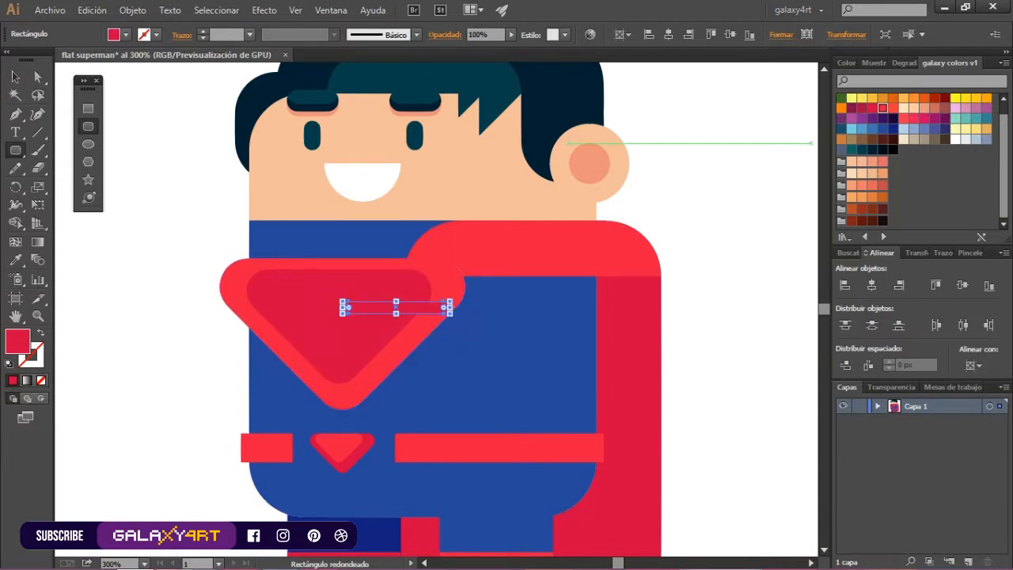
pyautogui.click(873, 97)
pyautogui.moveTo(386, 307); pyautogui.dragTo(272, 341)
pyautogui.moveTo(443, 307); pyautogui.dragTo(442, 303)
# Trim the yellow bars to the outline of the inner emblem with the Shape Builder tool
pyautogui.moveTo(312, 339); pyautogui.dragTo(304, 334)
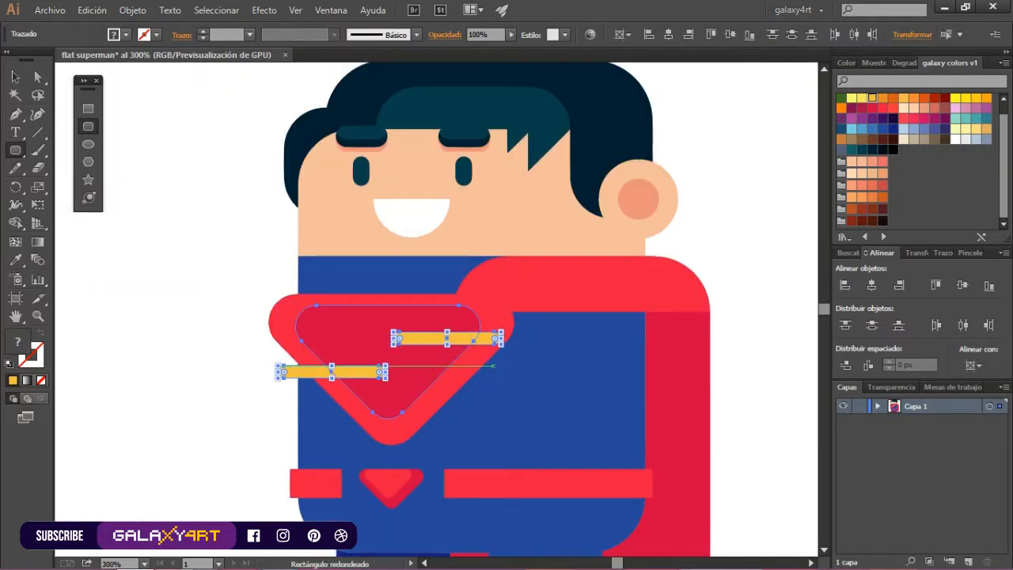
pyautogui.hotkey('ctrl', '7')
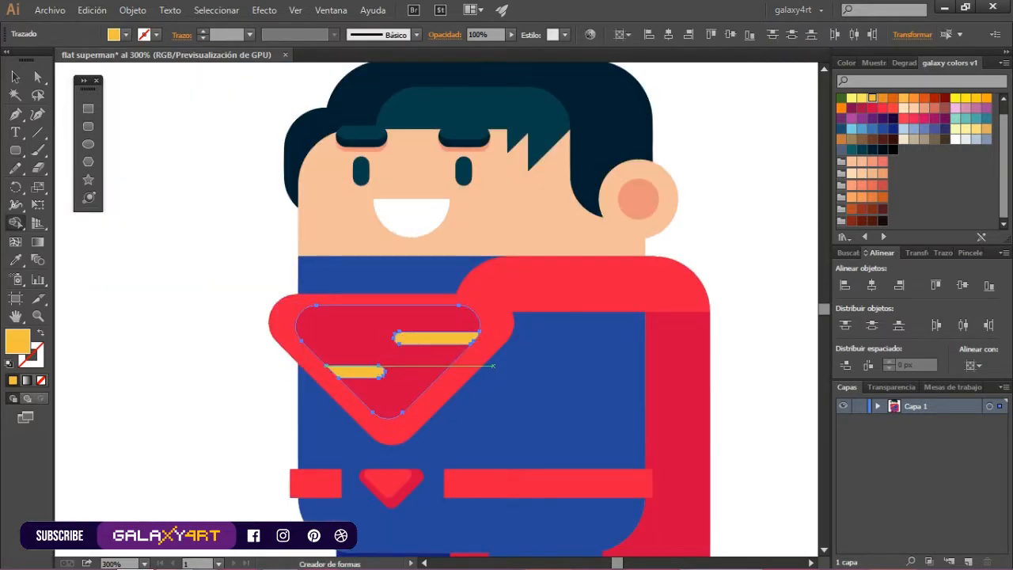
pyautogui.hotkey('ctrl', 'shift', 'a')
pyautogui.hotkey('ctrl', '-')
pyautogui.hotkey('ctrl', '-')
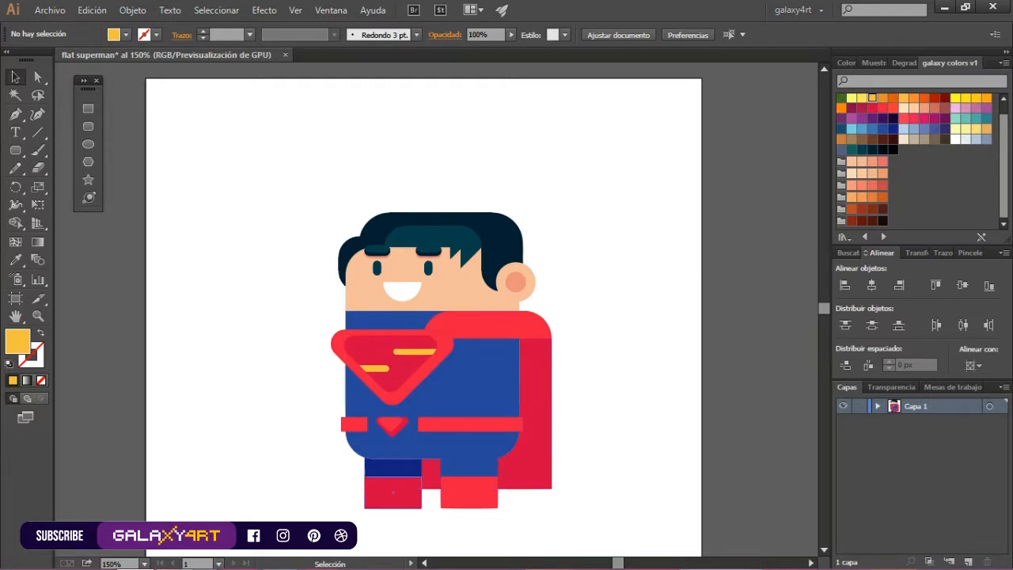
# Duplicate the red collar over the left shoulder, fill it with darker crimson, and send it behind the body
pyautogui.scroll(1, 453, 416)
pyautogui.click(567, 268)
pyautogui.moveTo(567, 268); pyautogui.dragTo(446, 268)
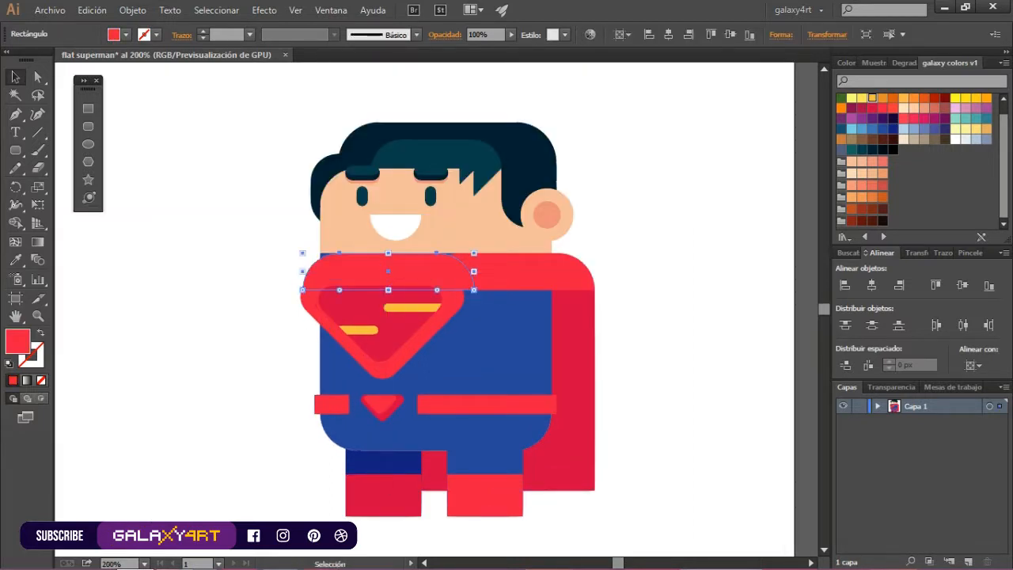
pyautogui.click(872, 108)
pyautogui.rightClick(316, 274)
pyautogui.moveTo(367, 500)
pyautogui.click(585, 479)
pyautogui.scroll(1, 246, 264)
pyautogui.moveTo(349, 273); pyautogui.dragTo(347, 273)
pyautogui.click(269, 277)
pyautogui.scroll(-2, 285, 378)
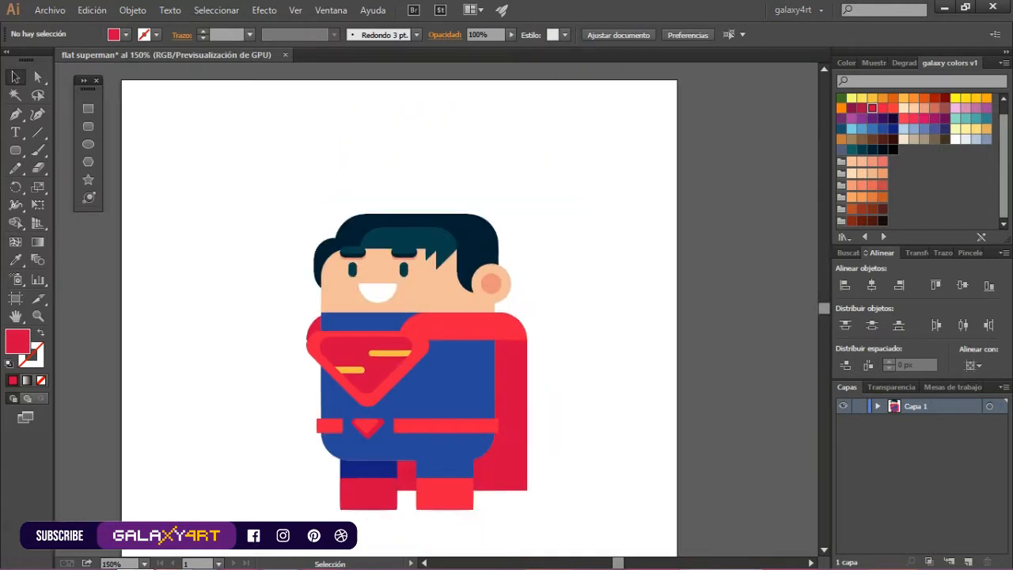
# Select the chest emblem with its yellow bars and nudge it slightly to the left
pyautogui.scroll(3, 386, 382)
pyautogui.click(386, 381)
pyautogui.moveTo(348, 328); pyautogui.dragTo(343, 329)
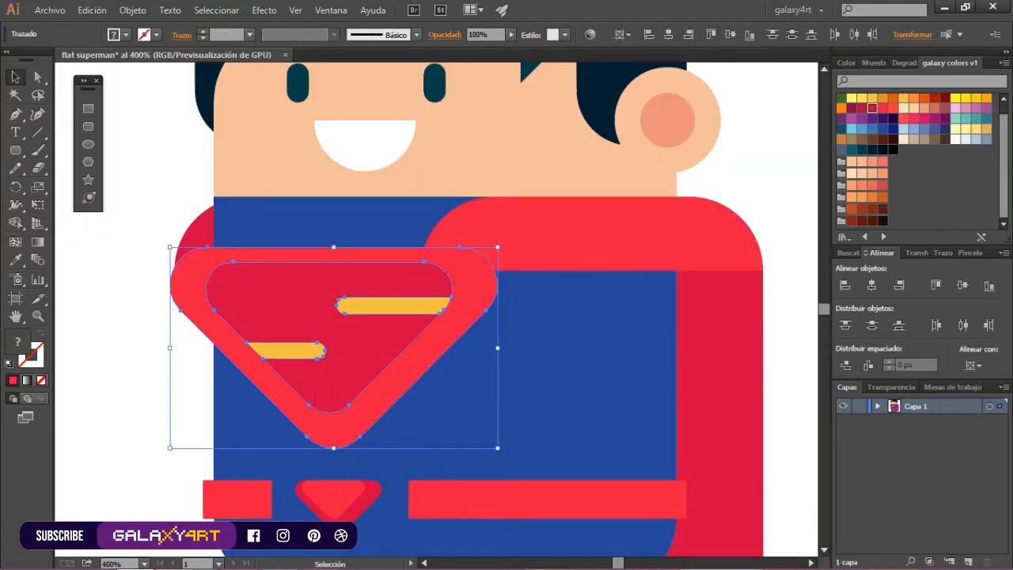
pyautogui.moveTo(378, 388); pyautogui.dragTo(374, 388)
# Shift the belt buckle slightly left and extend the right belt segment toward it
pyautogui.click(427, 415)
pyautogui.moveTo(354, 497); pyautogui.dragTo(348, 428)
pyautogui.click(372, 426)
pyautogui.keyDown('shift'); pyautogui.click(386, 427); pyautogui.keyUp('shift')
pyautogui.click(440, 426)
pyautogui.moveTo(436, 425); pyautogui.dragTo(419, 426)
pyautogui.click(511, 384)
pyautogui.scroll(-3, 516, 382)
pyautogui.scroll(1, 618, 388)
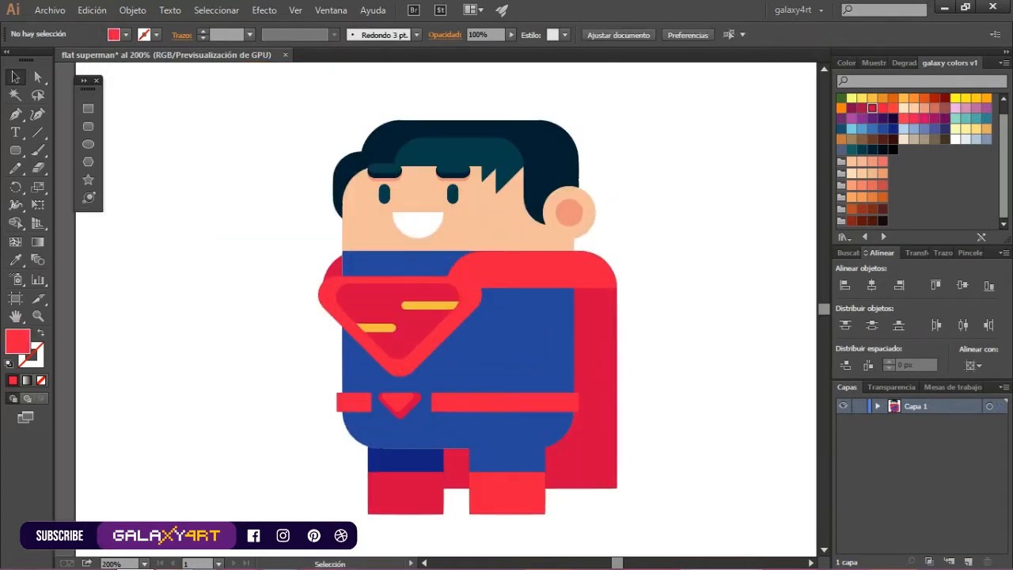
# Add two salmon rounded bars on the face as cheeks, one on each side of the mouth
pyautogui.click(88, 126)
pyautogui.scroll(1, 490, 218)
pyautogui.moveTo(471, 212)
pyautogui.mouseDown()
pyautogui.moveTo(519, 227)
pyautogui.moveTo(287, 219)
pyautogui.mouseUp()
pyautogui.click(872, 162)
pyautogui.click(848, 253)
pyautogui.click(844, 284)
pyautogui.hotkey('ctrl', 'shift', 'a')
pyautogui.scroll(-1, 482, 264)
pyautogui.scroll(2, 499, 161)
# Offset a copy of the two pointed hair tips, fill it salmon, and send it behind the hair as a shadow
pyautogui.keyDown('ctrl'); pyautogui.click(475, 208); pyautogui.keyUp('ctrl')
pyautogui.keyDown('ctrl'); pyautogui.keyDown('shift'); pyautogui.click(502, 224); pyautogui.keyUp('shift'); pyautogui.keyUp('ctrl')
pyautogui.moveTo(502, 224); pyautogui.dragTo(519, 219)
pyautogui.hotkey('ctrl', 'z')
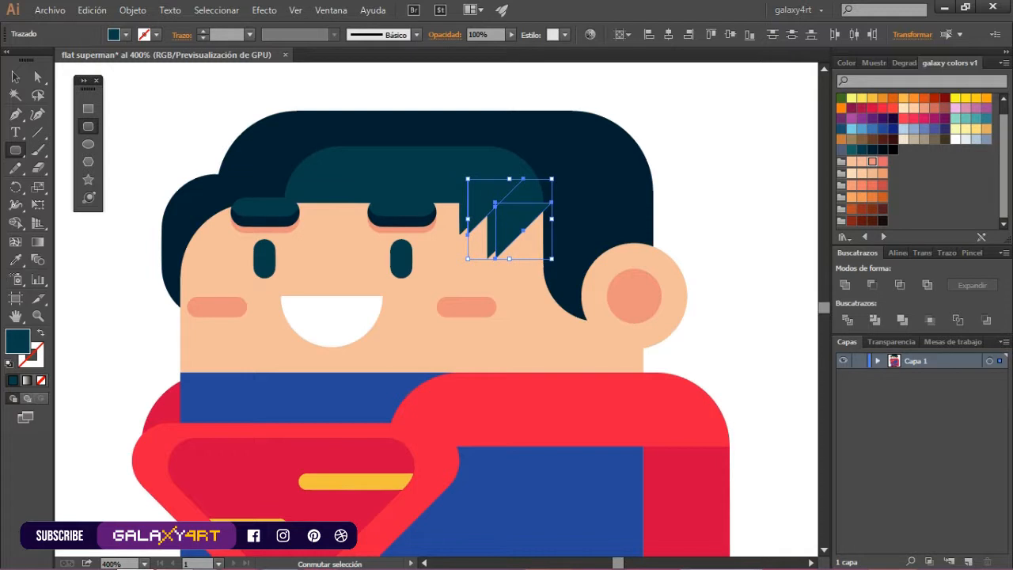
pyautogui.click(872, 162)
pyautogui.hotkey('ctrl', '[')
pyautogui.hotkey('ctrl', '[')
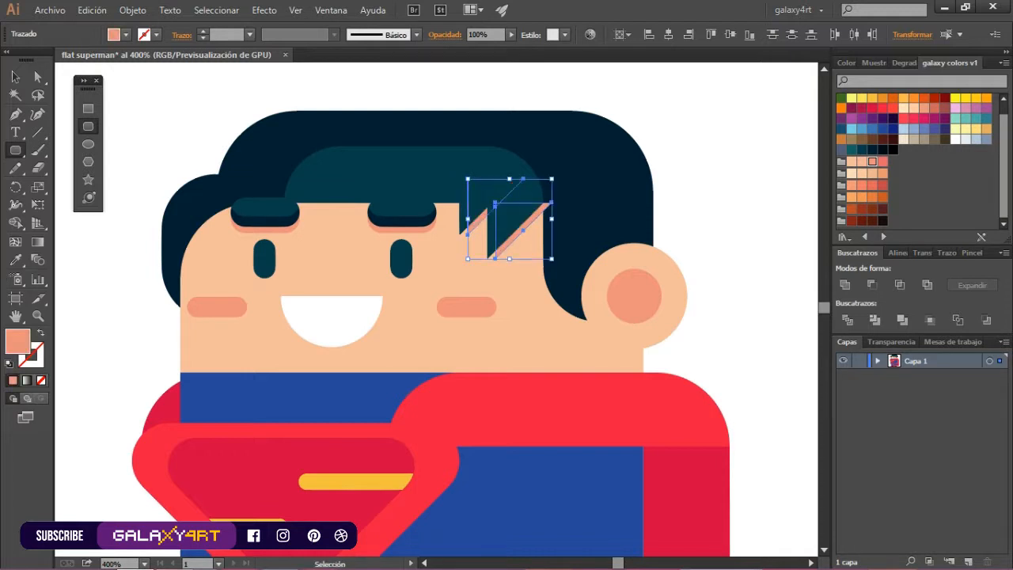
pyautogui.hotkey('ctrl', 'shift', 'a')
pyautogui.scroll(-3, 643, 144)
pyautogui.scroll(1, 681, 177)
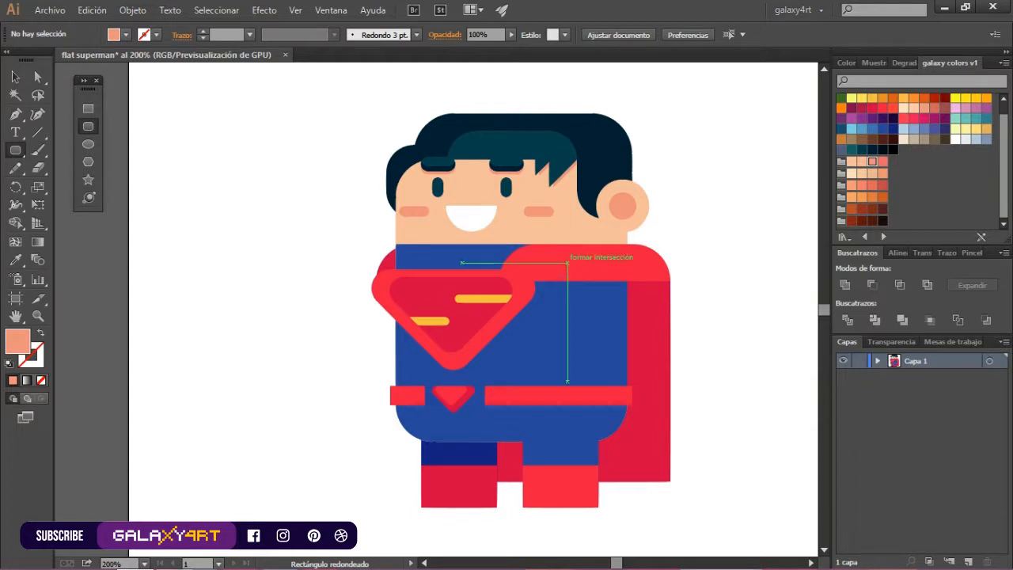
# Draw a fully rounded arm about 35 by 66 px over the torso's right side, fill it medium blue, and lengthen it downward
pyautogui.moveTo(563, 265); pyautogui.dragTo(616, 364)
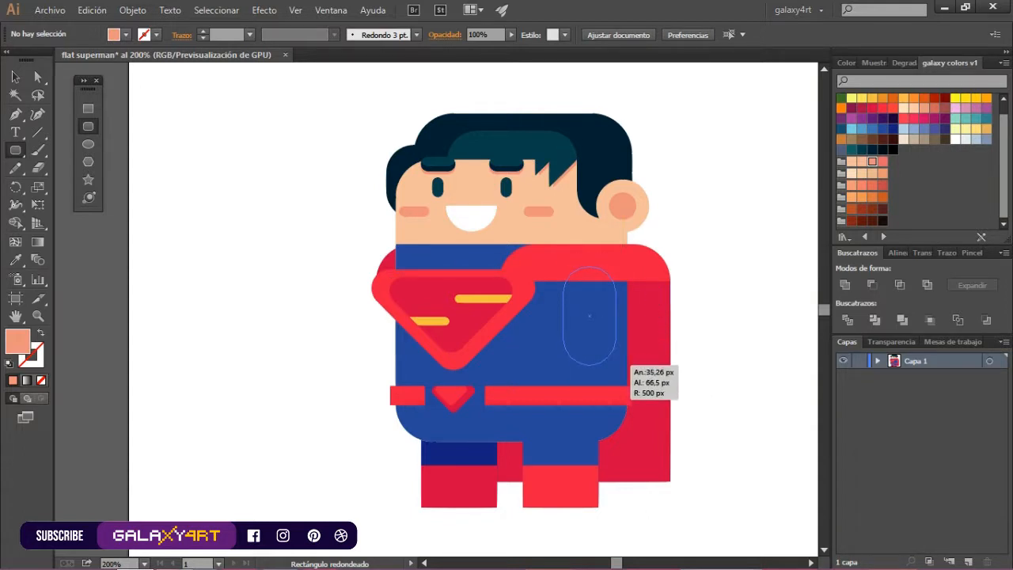
pyautogui.moveTo(620, 365); pyautogui.dragTo(619, 364)
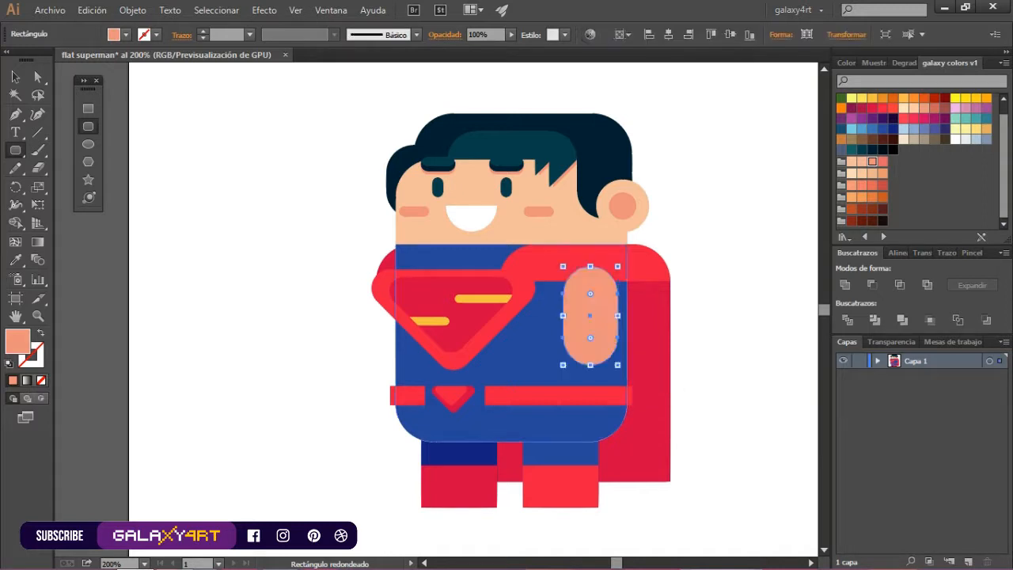
pyautogui.click(872, 129)
pyautogui.moveTo(608, 313); pyautogui.dragTo(608, 355)
# Move the blue arm to the right of the figure and add a skin-coloured circle as the hand at its lower end
pyautogui.keyDown('shift'); pyautogui.click(585, 296); pyautogui.keyUp('shift')
pyautogui.moveTo(585, 295); pyautogui.dragTo(737, 295)
pyautogui.moveTo(712, 341)
pyautogui.mouseDown()
pyautogui.moveTo(673, 324)
pyautogui.moveTo(731, 435)
pyautogui.mouseUp()
pyautogui.click(852, 162)
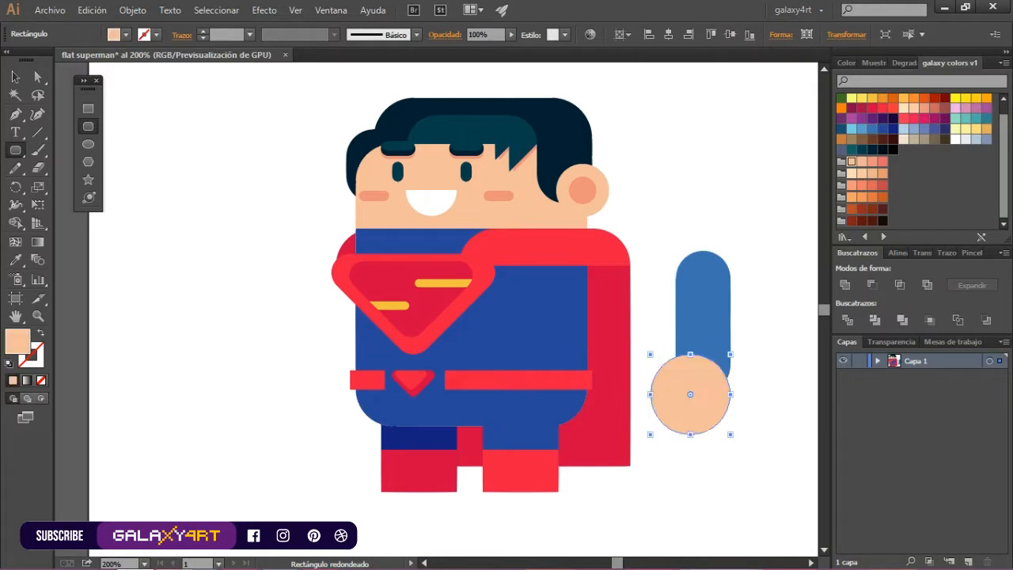
# Place a copy of the straight arm over the torso's right side and rotate its segments to form a bent arm
pyautogui.click(16, 77)
pyautogui.moveTo(715, 317); pyautogui.dragTo(715, 338)
pyautogui.hotkey('ctrl', 'z')
pyautogui.moveTo(750, 432); pyautogui.dragTo(687, 274)
pyautogui.moveTo(721, 346); pyautogui.dragTo(566, 346)
pyautogui.moveTo(584, 442); pyautogui.dragTo(638, 382)
pyautogui.moveTo(544, 341); pyautogui.dragTo(590, 343)
pyautogui.keyDown('shift'); pyautogui.click(546, 291); pyautogui.keyUp('shift')
pyautogui.moveTo(624, 446); pyautogui.dragTo(511, 386)
pyautogui.moveTo(573, 381); pyautogui.dragTo(512, 364)
# Align the bent arm's two segments at the elbow and delete the hand circle from its forearm
pyautogui.hotkey('ctrl', '+')
pyautogui.hotkey('ctrl', '+')
pyautogui.keyDown('shift'); pyautogui.click(495, 258); pyautogui.keyUp('shift')
pyautogui.moveTo(495, 258); pyautogui.dragTo(536, 240)
pyautogui.hotkey('ctrl', '-')
pyautogui.hotkey('ctrl', '-')
pyautogui.click(507, 357)
pyautogui.moveTo(506, 354); pyautogui.dragTo(485, 225)
pyautogui.hotkey('ctrl', 'z')
pyautogui.press('Delete')
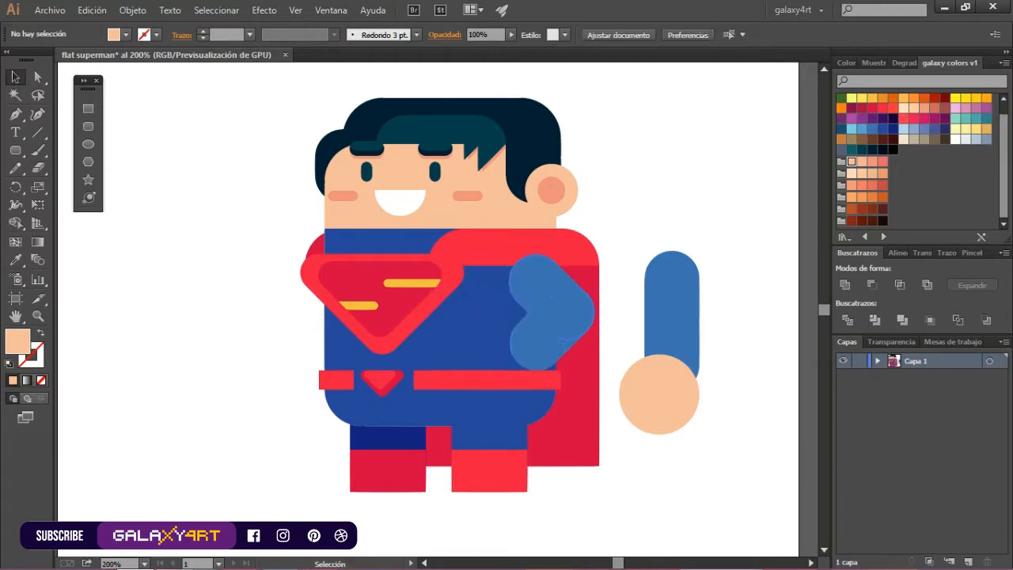
# Draw a skin-coloured circle hand at the end of the forearm and enlarge the bent arm's segments
pyautogui.moveTo(487, 330); pyautogui.dragTo(574, 418)
pyautogui.moveTo(548, 377); pyautogui.dragTo(530, 392)
pyautogui.keyDown('ctrl'); pyautogui.click(548, 337); pyautogui.keyUp('ctrl')
pyautogui.keyDown('ctrl'); pyautogui.keyDown('shift'); pyautogui.click(554, 289); pyautogui.keyUp('shift'); pyautogui.keyUp('ctrl')
pyautogui.moveTo(595, 371); pyautogui.dragTo(627, 413)
pyautogui.click(15, 77)
pyautogui.click(198, 210)
# Adjust the corner rounding of the bent arm's segments with Direct Selection to refine the shoulder and elbow
pyautogui.click(566, 309)
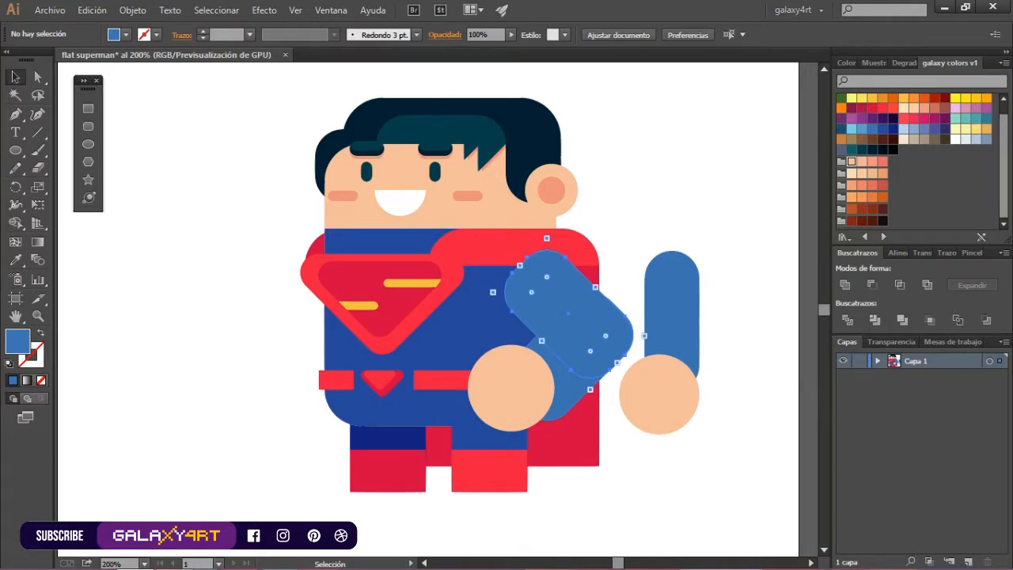
pyautogui.click(38, 77)
pyautogui.moveTo(546, 277); pyautogui.dragTo(546, 309)
pyautogui.click(15, 76)
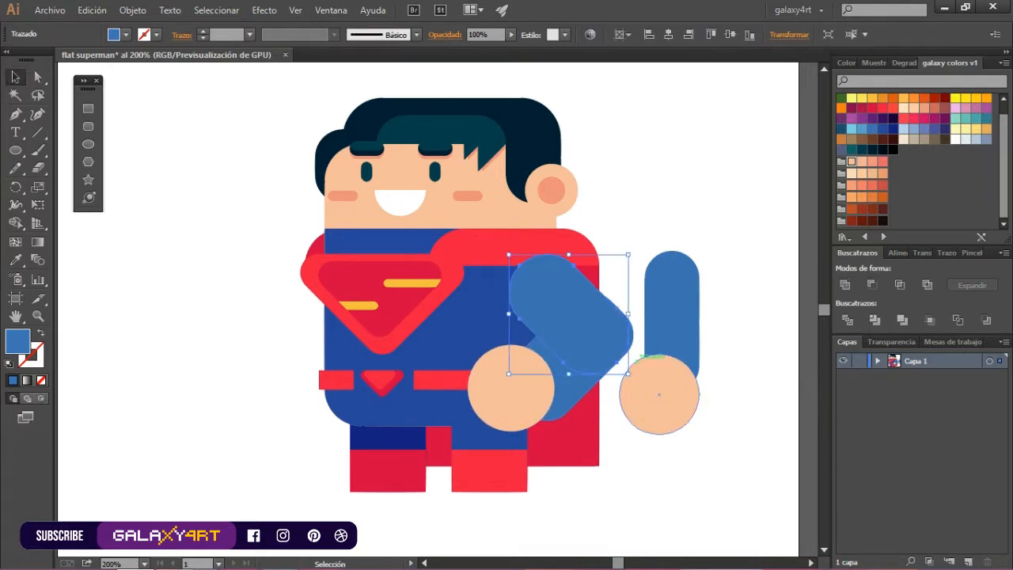
pyautogui.press('a')
pyautogui.moveTo(606, 335); pyautogui.dragTo(591, 336)
pyautogui.press('v')
pyautogui.click(625, 413)
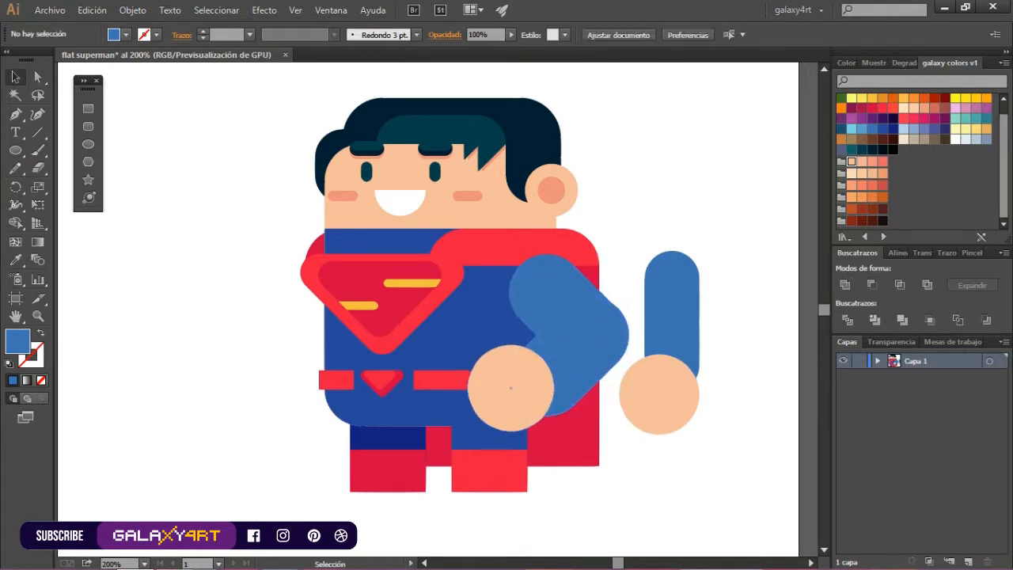
# Move the hand closer to the end of the forearm and line up the arm segments at the elbow
pyautogui.moveTo(512, 388); pyautogui.dragTo(525, 394)
pyautogui.click(519, 342)
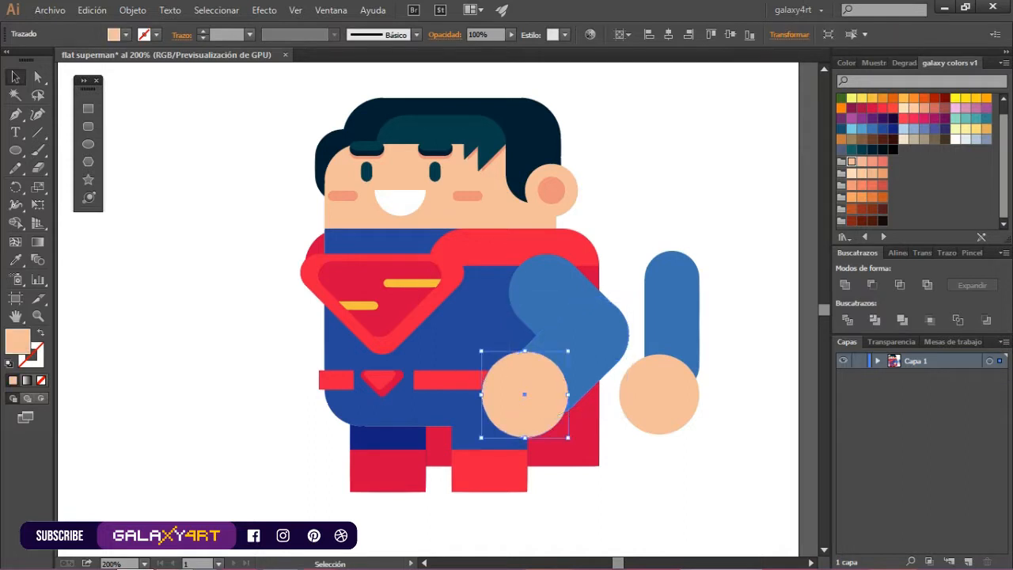
pyautogui.click(615, 324)
pyautogui.scroll(3, 615, 324)
pyautogui.moveTo(548, 487); pyautogui.dragTo(547, 493)
pyautogui.scroll(3, 702, 267)
pyautogui.moveTo(526, 343); pyautogui.dragTo(529, 331)
pyautogui.scroll(-6, 618, 349)
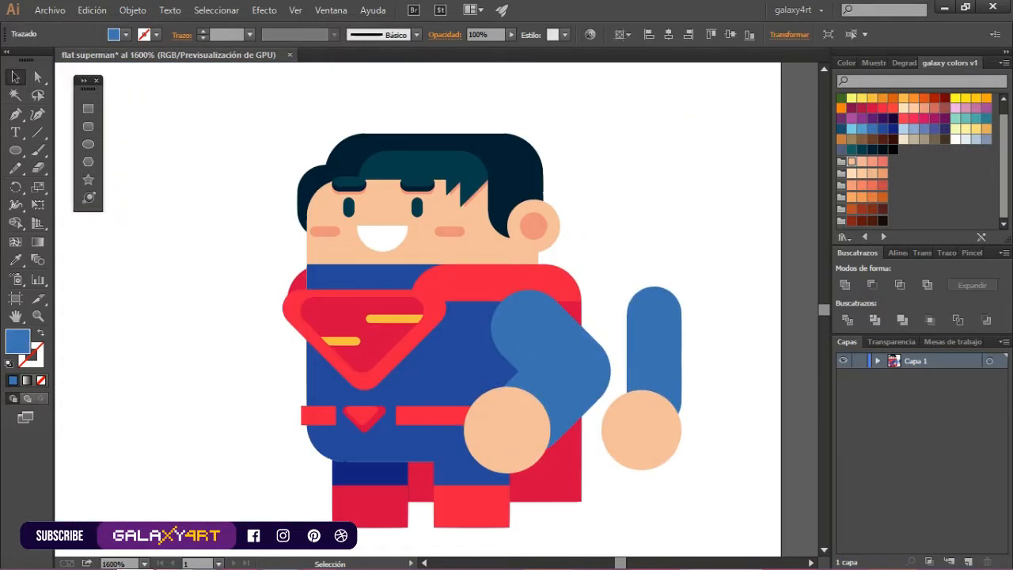
# Enlarge the circle hand at the end of the bent arm
pyautogui.click(595, 467)
pyautogui.scroll(1, 556, 476)
pyautogui.click(485, 405)
pyautogui.moveTo(419, 340); pyautogui.dragTo(399, 319)
pyautogui.click(601, 404)
pyautogui.scroll(-1, 598, 404)
pyautogui.click(542, 405)
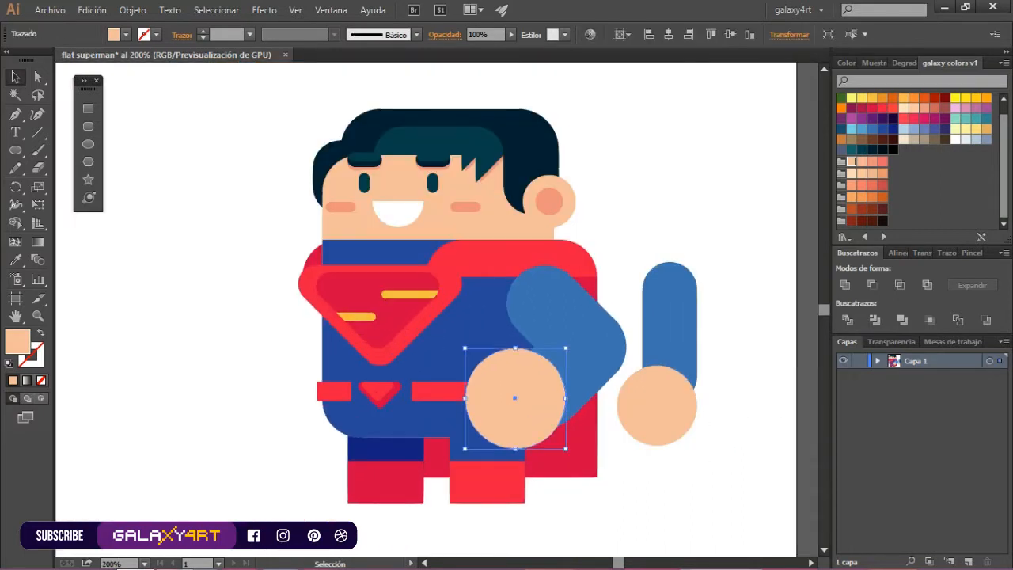
# Delete the bent arm's hand and the spare straight arm with its hand beside the figure
pyautogui.press('Delete')
pyautogui.moveTo(732, 297); pyautogui.dragTo(665, 444)
pyautogui.moveTo(658, 326); pyautogui.dragTo(759, 326)
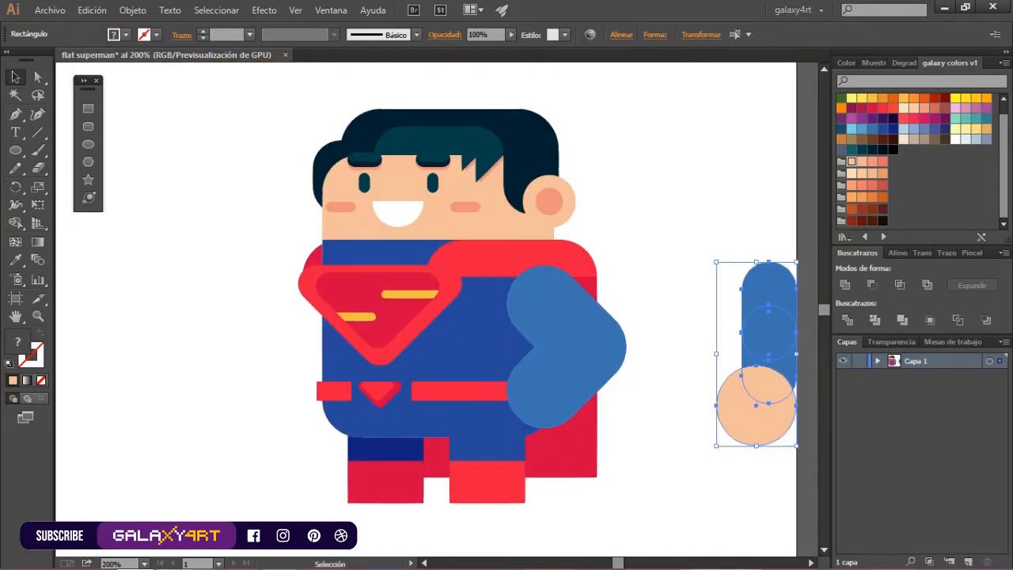
pyautogui.press('Delete')
# Draw a new rounded arm segment beside the figure and match its fill to the bent arm's blue with the Eyedropper
pyautogui.moveTo(676, 266); pyautogui.dragTo(738, 394)
pyautogui.press('i')
pyautogui.click(603, 350)
pyautogui.press('v')
# Duplicate the new arm segment below and rotate the two segments diagonally in opposite directions to form an elbow
pyautogui.moveTo(706, 266); pyautogui.dragTo(707, 325)
pyautogui.click(706, 297)
pyautogui.moveTo(742, 263); pyautogui.dragTo(713, 262)
pyautogui.click(707, 396)
pyautogui.moveTo(742, 320); pyautogui.dragTo(765, 360)
# Nudge the new arm's segments until their rounded ends coincide at the elbow
pyautogui.hotkey('shift', 'Up')
pyautogui.scroll(4, 743, 363)
pyautogui.press('Down')
pyautogui.press('Down')
pyautogui.press('Down')
pyautogui.scroll(1, 779, 310)
pyautogui.moveTo(544, 332); pyautogui.dragTo(545, 332)
pyautogui.scroll(2, 590, 206)
pyautogui.scroll(-6, 803, 266)
# Delete the old bent arm and move the new one onto the torso's right side in its place
pyautogui.click(476, 212)
pyautogui.keyDown('shift'); pyautogui.click(476, 352); pyautogui.keyUp('shift')
pyautogui.press('Delete')
pyautogui.moveTo(760, 218); pyautogui.dragTo(643, 396)
pyautogui.moveTo(748, 293); pyautogui.dragTo(518, 278)
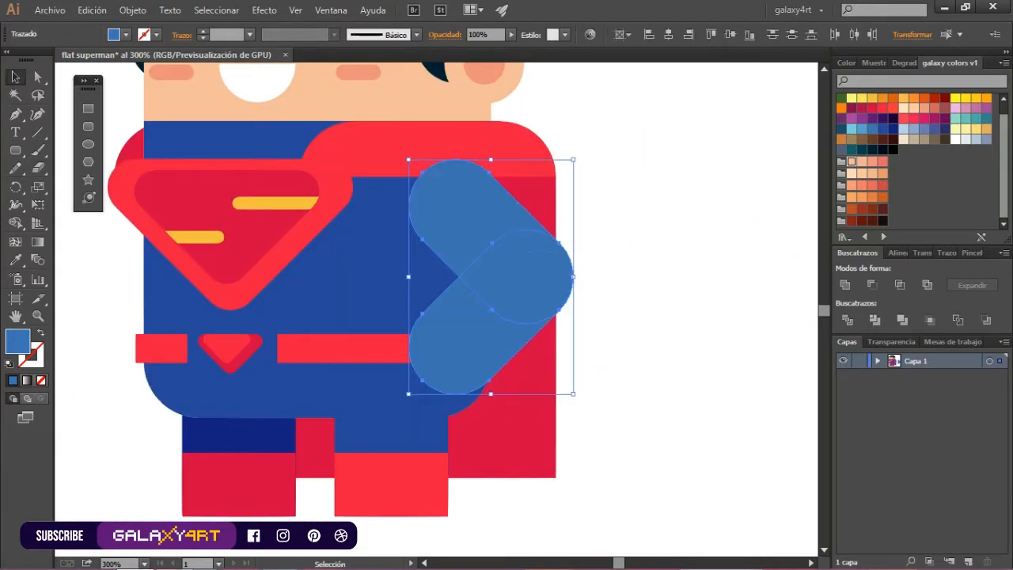
pyautogui.scroll(-1, 642, 332)
pyautogui.scroll(1, 344, 249)
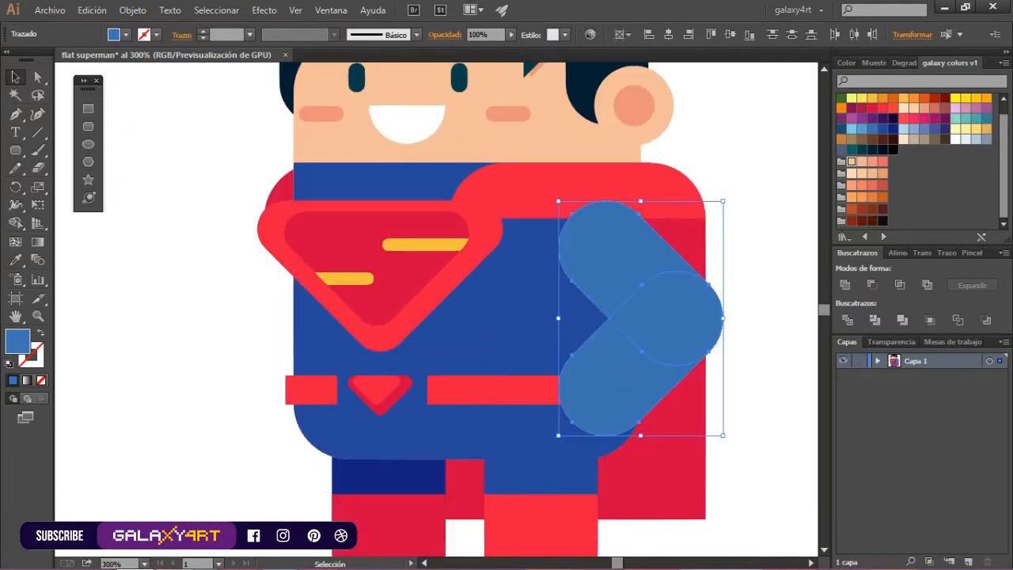
# Draw a circular hand over the end of the right forearm and fill it with the light skin tone
pyautogui.hotkey('ctrl', 'shift', 'a')
pyautogui.press('l')
pyautogui.moveTo(509, 353); pyautogui.dragTo(632, 412)
pyautogui.moveTo(567, 443); pyautogui.dragTo(580, 403)
pyautogui.click(852, 161)
pyautogui.click(502, 465)
pyautogui.click(542, 320)
pyautogui.hotkey('ctrl', 'shift', 'a')
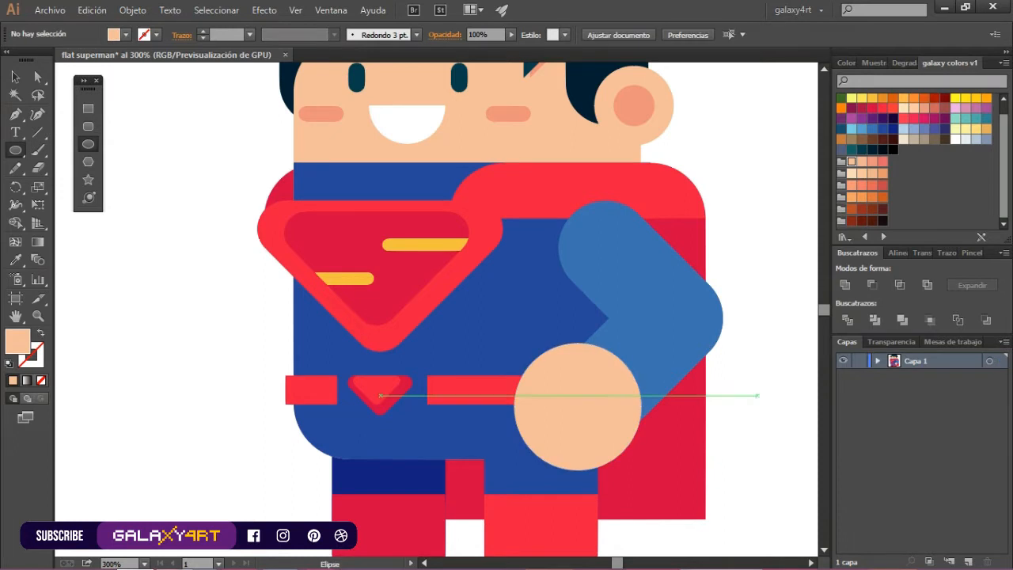
# Duplicate the bent blue arm and place the mirrored copy on the torso's opposite side, elbow pointing outward
pyautogui.scroll(-3, 679, 386)
pyautogui.scroll(1, 679, 386)
pyautogui.scroll(1, 740, 408)
pyautogui.press('v')
pyautogui.click(611, 274)
pyautogui.moveTo(611, 273); pyautogui.dragTo(413, 273)
pyautogui.moveTo(375, 415); pyautogui.dragTo(483, 259)
pyautogui.moveTo(416, 322); pyautogui.dragTo(372, 321)
# Send the mirrored arm behind the torso and fill it with dark blue
pyautogui.rightClick(365, 331)
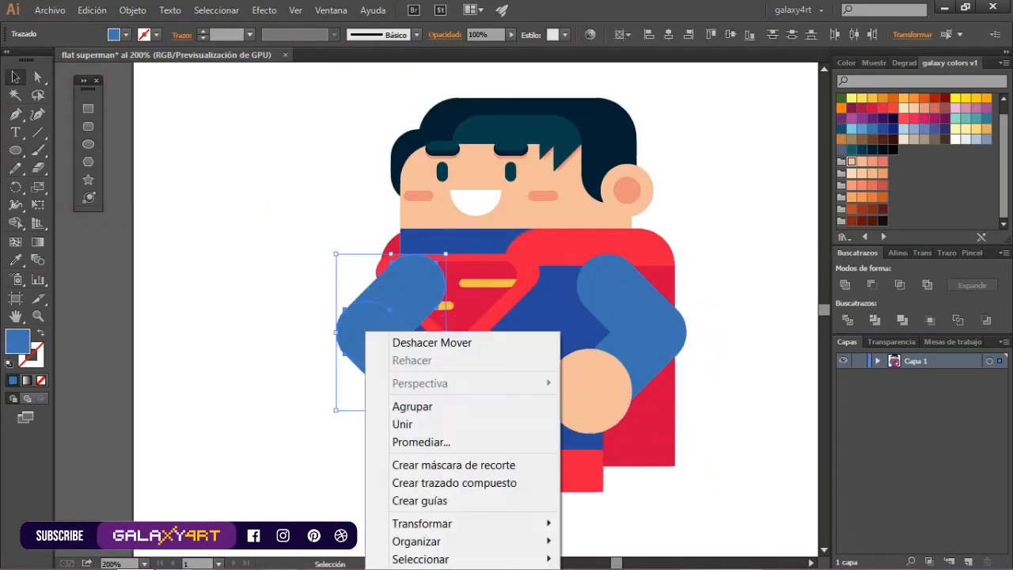
pyautogui.moveTo(428, 542)
pyautogui.click(606, 518)
pyautogui.click(893, 129)
pyautogui.hotkey('ctrl', 'shift', 'a')
# Duplicate the hand onto the dark blue arm, fill the copy with a darker skin tone and send it behind the torso
pyautogui.moveTo(604, 390); pyautogui.dragTo(407, 390)
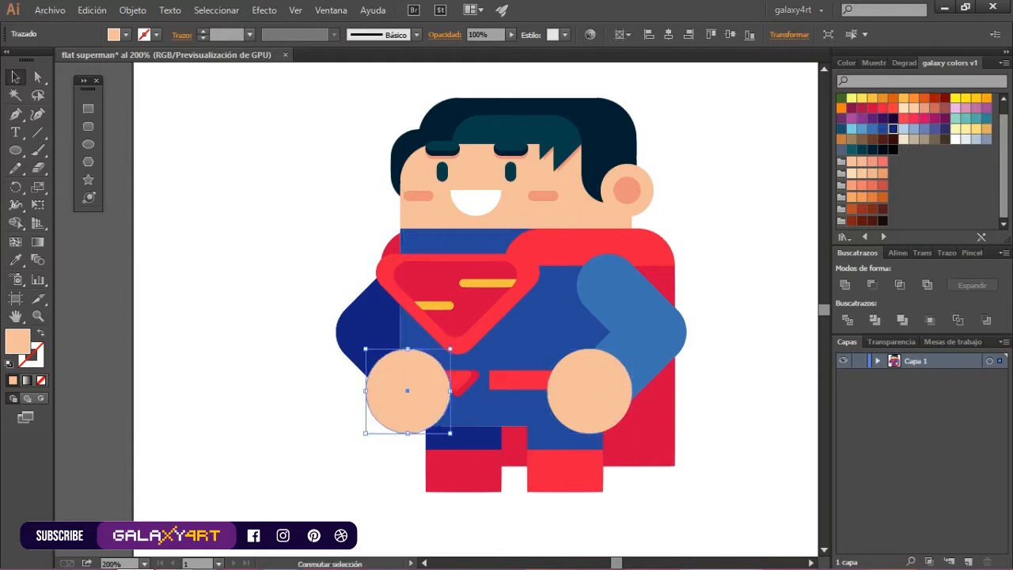
pyautogui.click(872, 162)
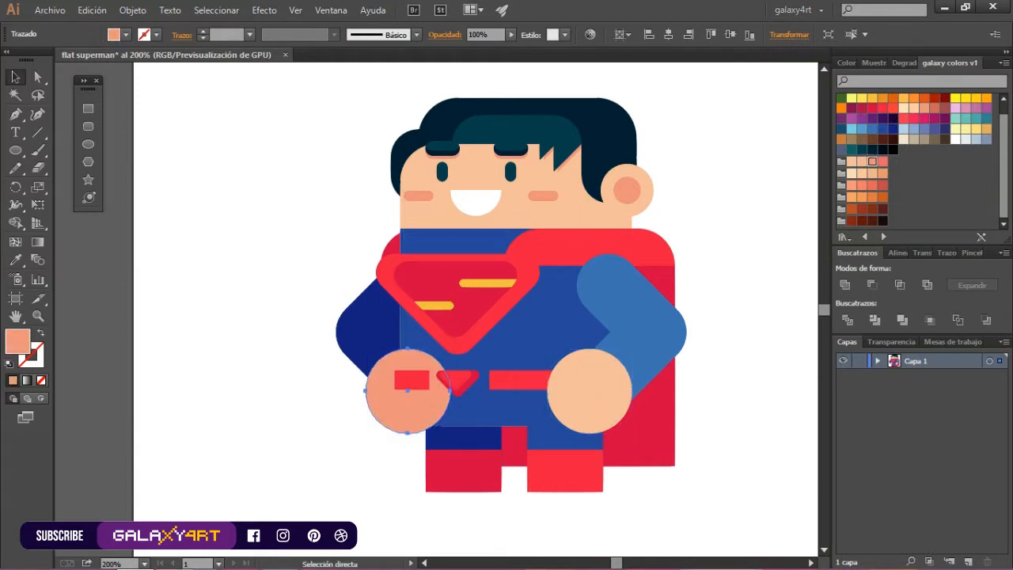
pyautogui.hotkey('ctrl', '[')
pyautogui.hotkey('ctrl', 'shift', 'a')
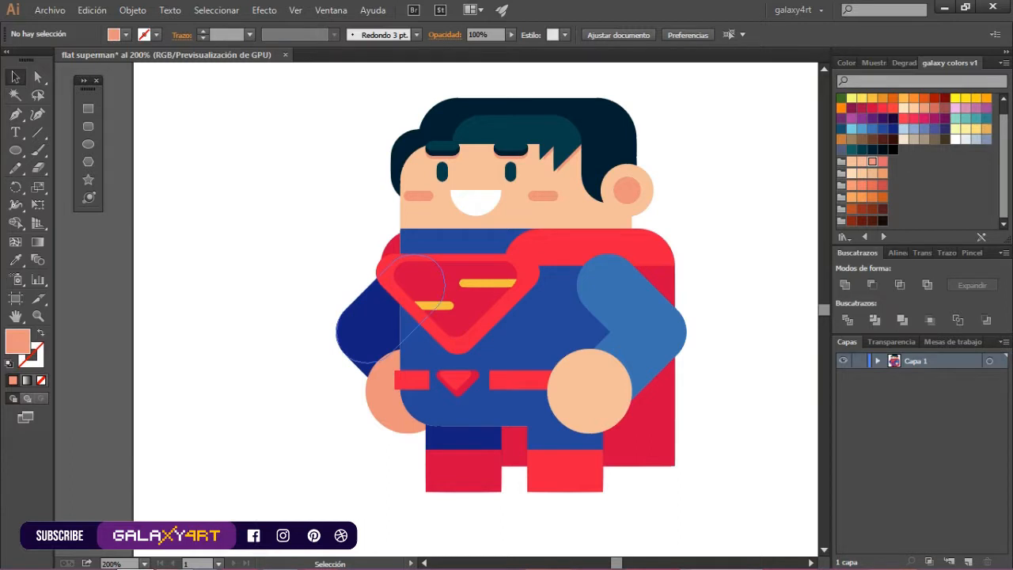
# Adjust the positions of the dark blue arm and its hand beside the torso
pyautogui.click(369, 319)
pyautogui.keyDown('shift'); pyautogui.click(361, 365); pyautogui.keyUp('shift')
pyautogui.moveTo(371, 328); pyautogui.dragTo(348, 332)
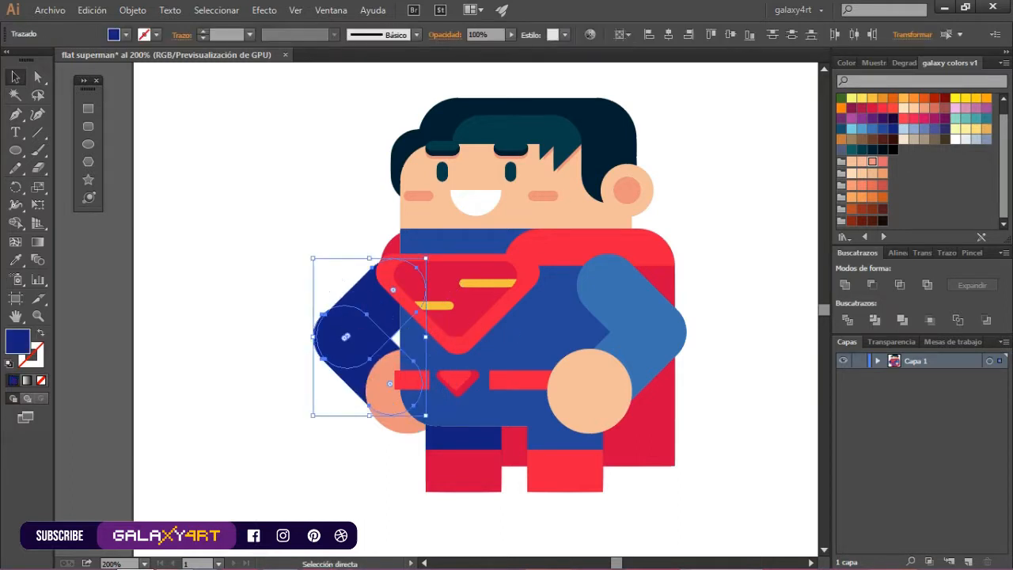
pyautogui.keyDown('ctrl'); pyautogui.click(385, 403); pyautogui.keyUp('ctrl')
pyautogui.scroll(3, 352, 320)
pyautogui.moveTo(409, 302); pyautogui.dragTo(400, 301)
pyautogui.scroll(-3, 316, 322)
pyautogui.keyDown('shift'); pyautogui.click(342, 372); pyautogui.keyUp('shift')
pyautogui.keyDown('shift'); pyautogui.click(358, 400); pyautogui.keyUp('shift')
pyautogui.moveTo(331, 345); pyautogui.dragTo(354, 345)
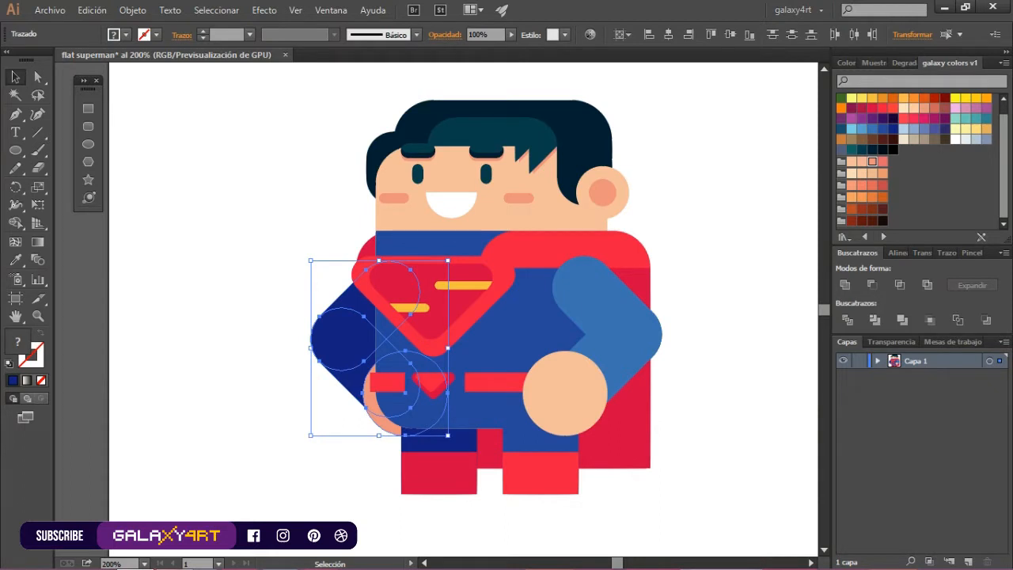
pyautogui.hotkey('ctrl', 'shift', 'a')
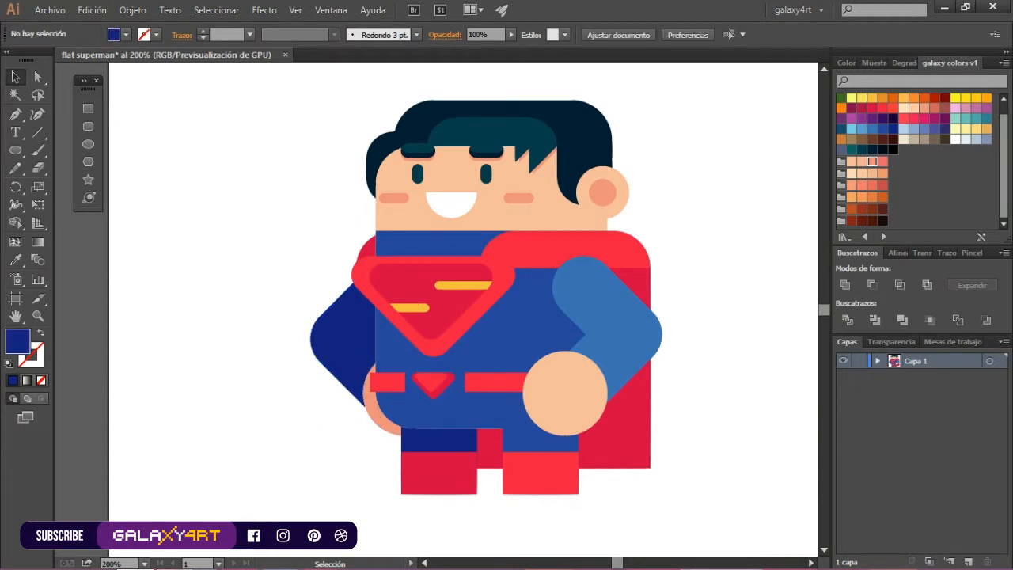
# Shift the darker hand slightly outward and bring the dark blue arm slightly closer to the torso
pyautogui.moveTo(372, 418); pyautogui.dragTo(360, 418)
pyautogui.click(350, 454)
pyautogui.scroll(-2, 351, 453)
pyautogui.scroll(1, 350, 454)
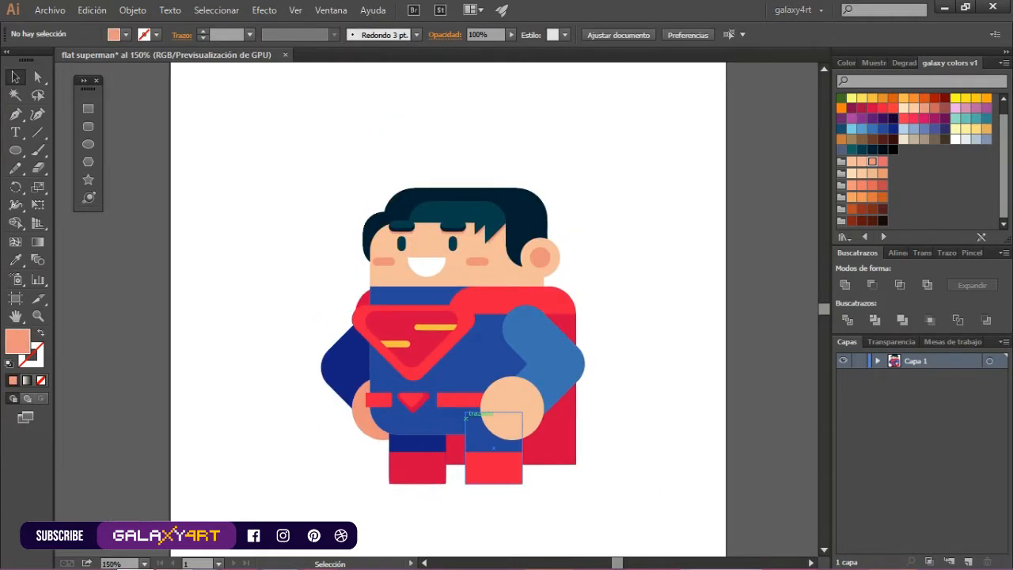
pyautogui.moveTo(303, 341); pyautogui.dragTo(358, 437)
pyautogui.moveTo(358, 361)
pyautogui.mouseDown()
pyautogui.moveTo(369, 360)
pyautogui.moveTo(361, 364)
pyautogui.mouseUp()
pyautogui.moveTo(370, 421); pyautogui.dragTo(362, 420)
pyautogui.hotkey('ctrl', 'shift', 'a')
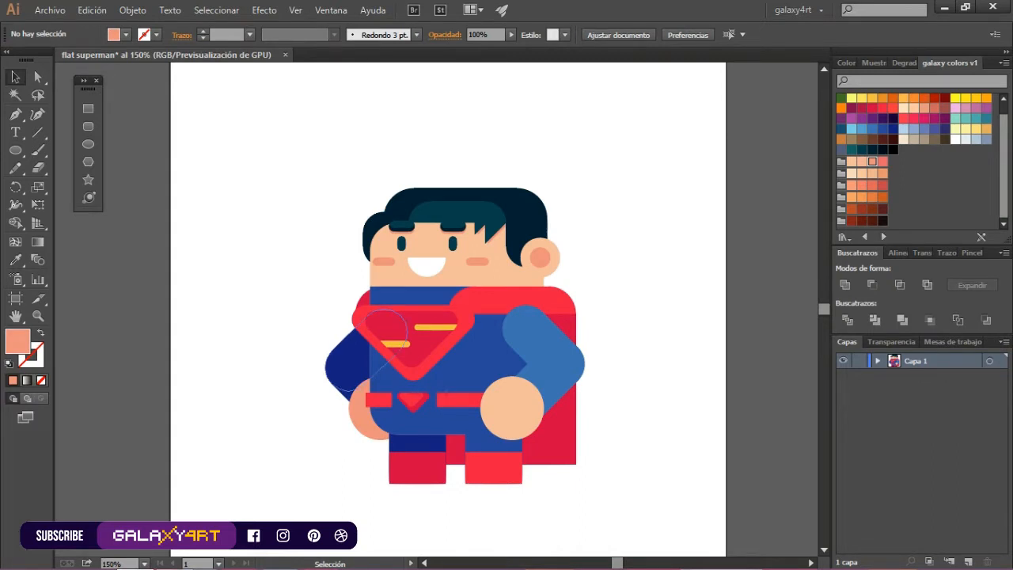
# Draw a long, thin rounded ground bar directly beneath the feet and fill it with yellow-orange
pyautogui.scroll(-2, 565, 448)
pyautogui.scroll(2, 584, 471)
pyautogui.click(88, 127)
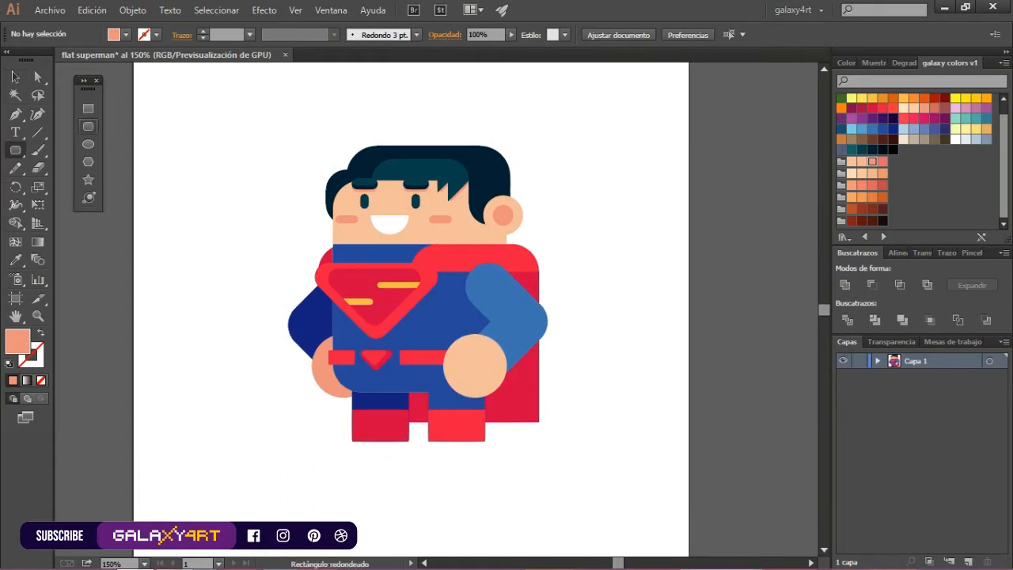
pyautogui.moveTo(278, 442); pyautogui.dragTo(520, 448)
pyautogui.scroll(2, 464, 477)
pyautogui.moveTo(552, 416); pyautogui.dragTo(549, 416)
pyautogui.scroll(-2, 534, 458)
pyautogui.click(846, 285)
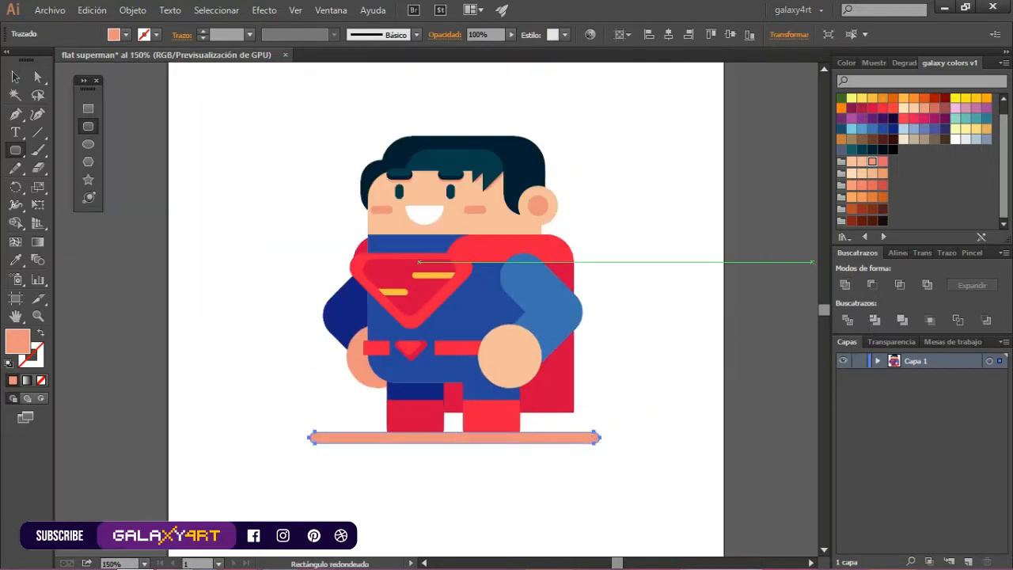
pyautogui.press('y')
pyautogui.press('v')
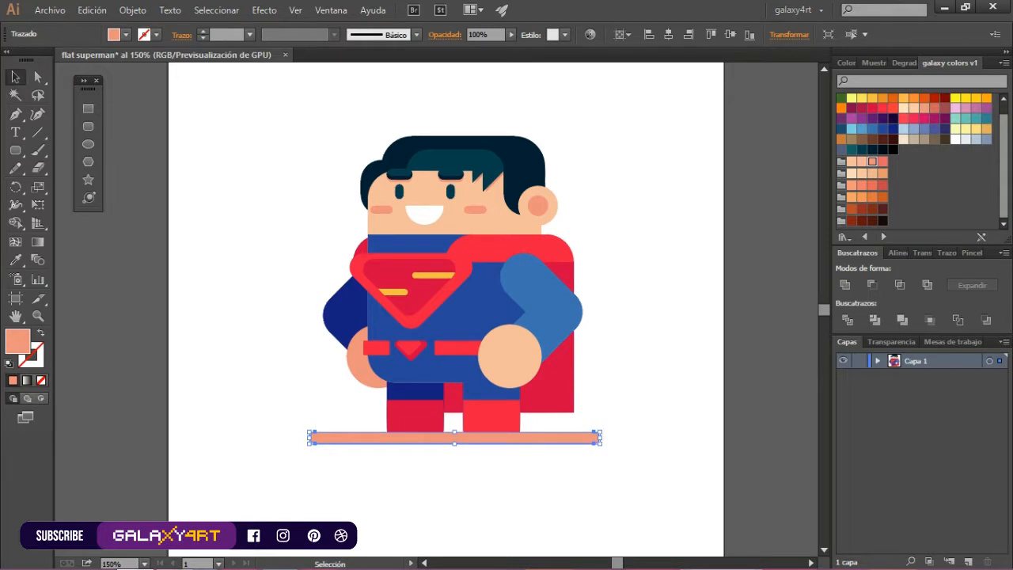
pyautogui.click(873, 98)
pyautogui.hotkey('ctrl', 'shift', 'a')
# Add a darker skin shadow along the right hand's lower edge using an offset duplicate circle trimmed with the Shape Builder
pyautogui.scroll(1, 454, 317)
pyautogui.moveTo(517, 371); pyautogui.dragTo(517, 362)
pyautogui.click(514, 401)
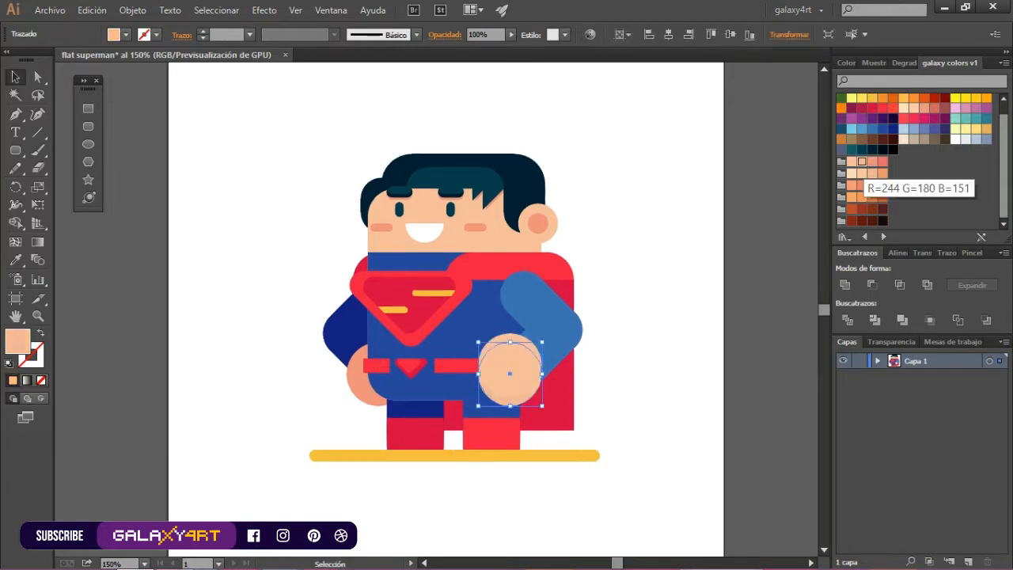
pyautogui.click(872, 161)
pyautogui.click(861, 162)
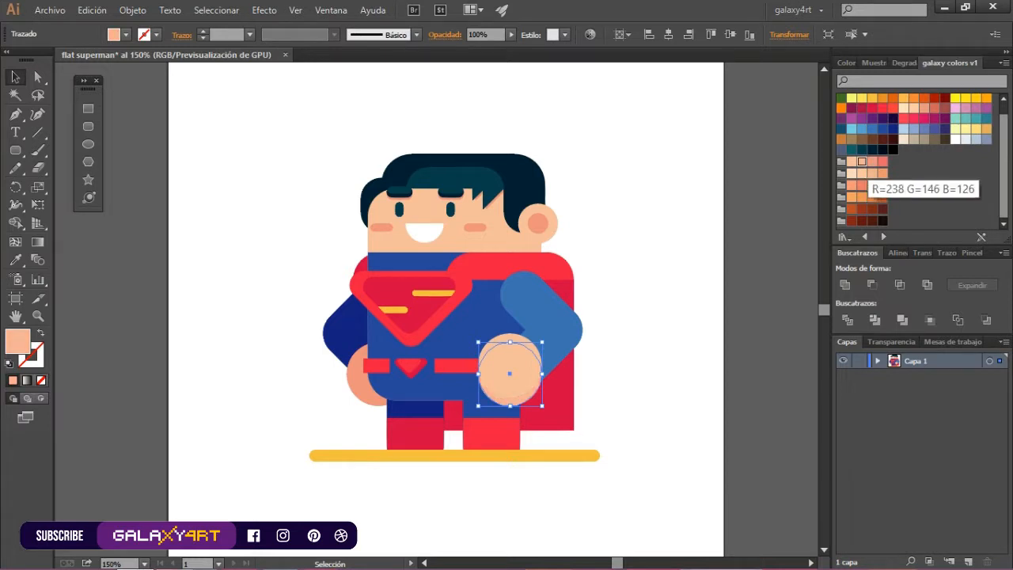
pyautogui.click(872, 162)
pyautogui.keyDown('shift'); pyautogui.click(515, 356); pyautogui.keyUp('shift')
pyautogui.hotkey('shift', 'm')
pyautogui.keyDown('alt'); pyautogui.click(516, 338); pyautogui.keyUp('alt')
pyautogui.press('v')
# Give the left hand a reddish lower-edge shadow using an offset duplicate circle trimmed with the Shape Builder
pyautogui.click(363, 385)
pyautogui.moveTo(363, 385); pyautogui.dragTo(362, 376)
pyautogui.click(370, 401)
pyautogui.click(883, 162)
pyautogui.keyDown('shift'); pyautogui.click(361, 362); pyautogui.keyUp('shift')
pyautogui.hotkey('shift', 'm')
pyautogui.keyDown('alt'); pyautogui.click(376, 338); pyautogui.keyUp('alt')
pyautogui.press('v')
pyautogui.click(420, 386)
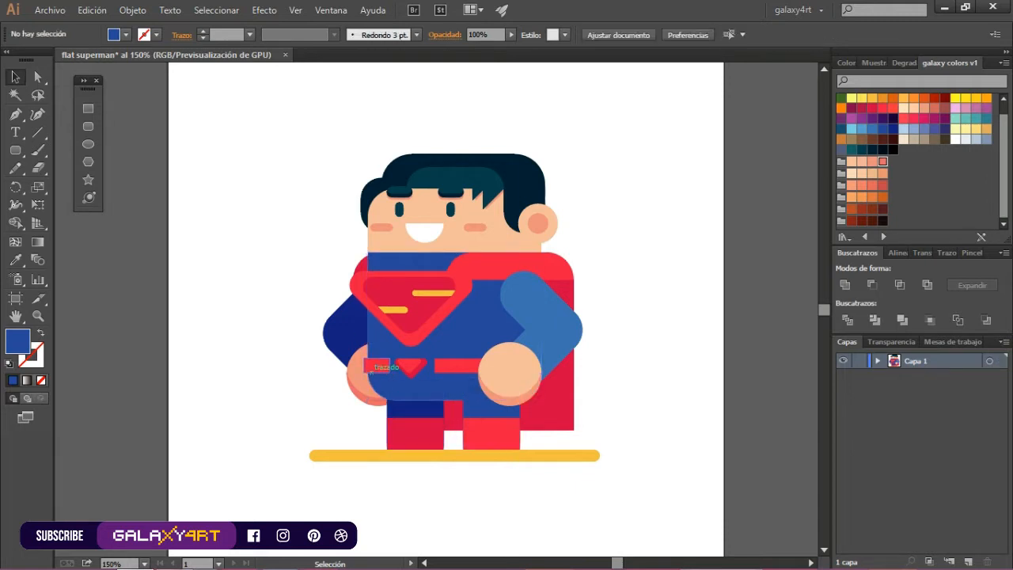
# Duplicate the chest emblem's outer shape slightly lower as a drop shadow behind it and fill it with dark blue
pyautogui.click(411, 304)
pyautogui.moveTo(411, 304); pyautogui.dragTo(411, 311)
pyautogui.click(883, 128)
pyautogui.click(893, 129)
pyautogui.click(633, 313)
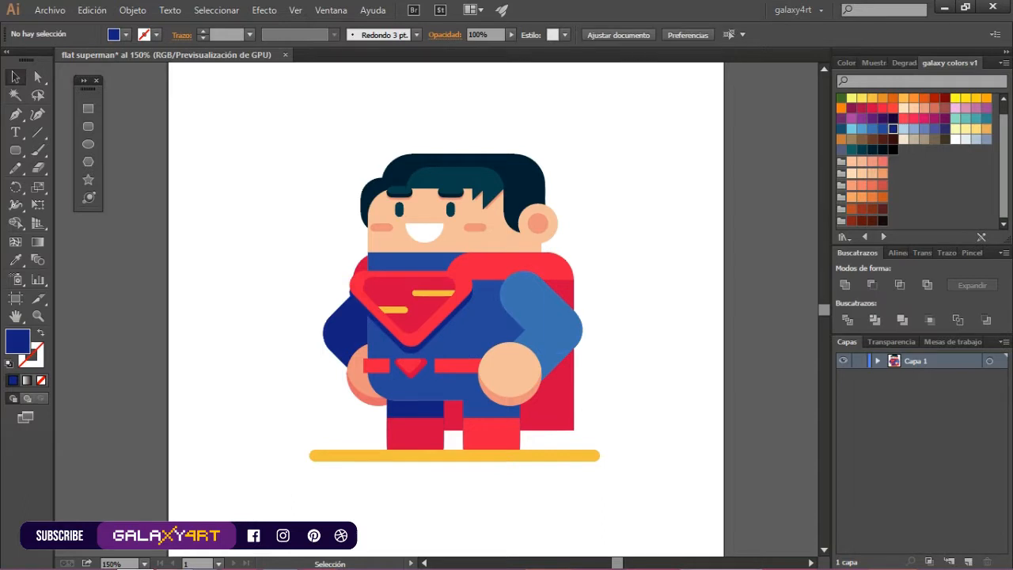
pyautogui.moveTo(415, 350); pyautogui.dragTo(419, 350)
pyautogui.click(633, 333)
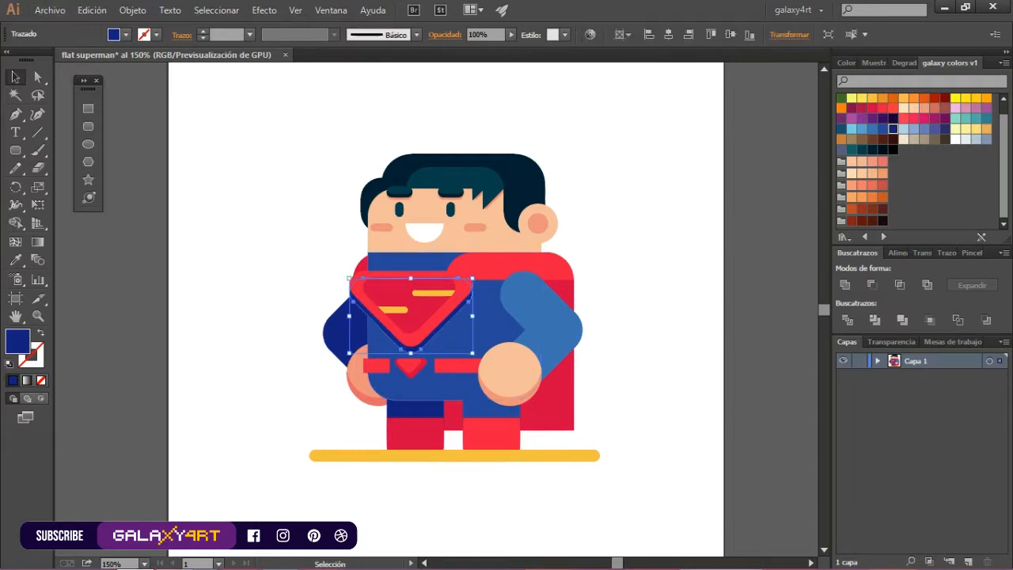
# Trim the part of the chest emblem's shadow that extends past the torso with the Shape Builder
pyautogui.click(483, 317)
pyautogui.keyDown('shift'); pyautogui.click(420, 350); pyautogui.keyUp('shift')
pyautogui.hotkey('shift', 'm')
pyautogui.keyDown('alt'); pyautogui.click(361, 303); pyautogui.keyUp('alt')
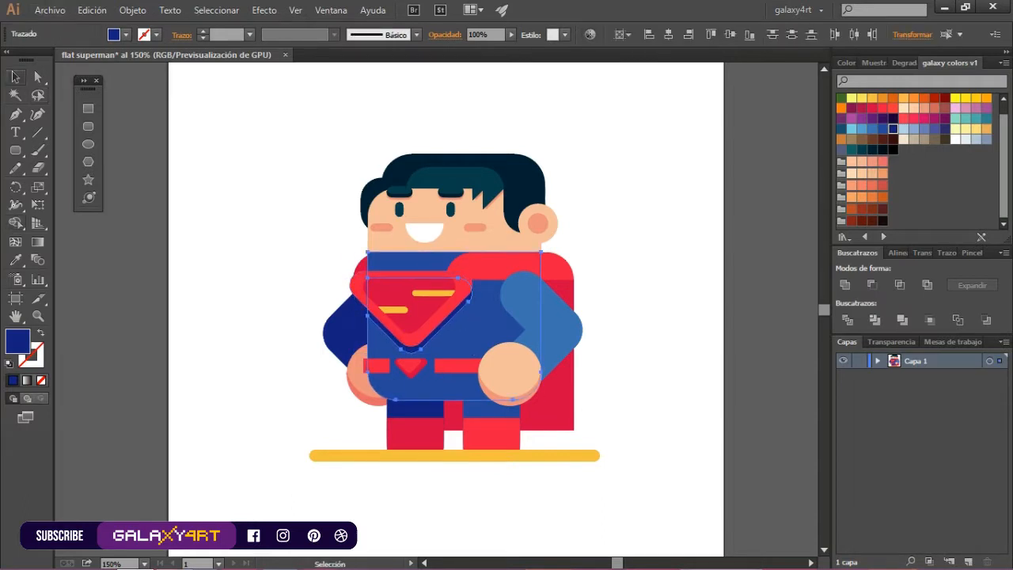
pyautogui.press('v')
pyautogui.click(317, 273)
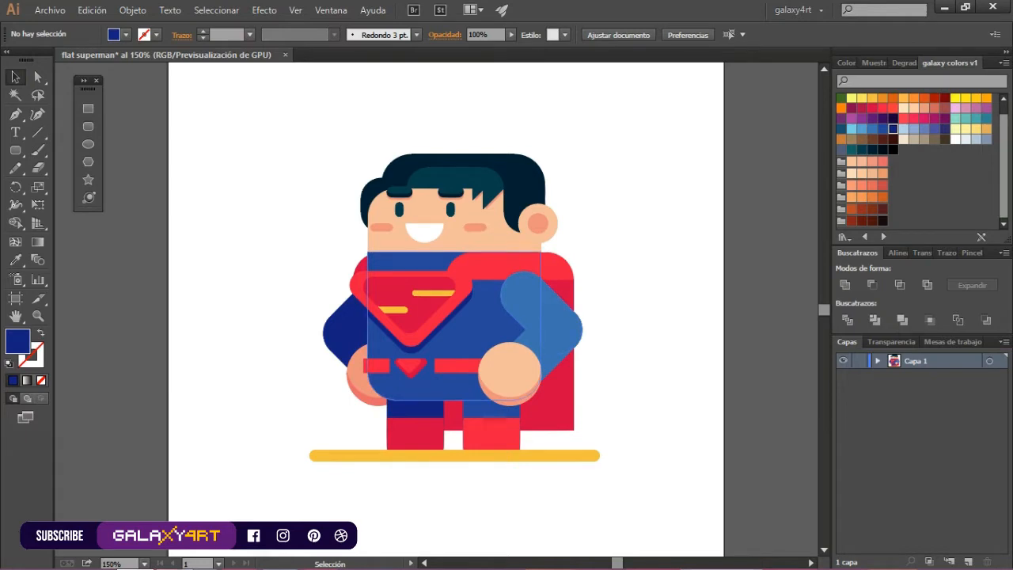
# Add a dark blue drop shadow slightly below the belt emblem from a duplicate of its outer shape
pyautogui.scroll(1, 450, 374)
pyautogui.moveTo(397, 366); pyautogui.dragTo(397, 368)
pyautogui.click(893, 129)
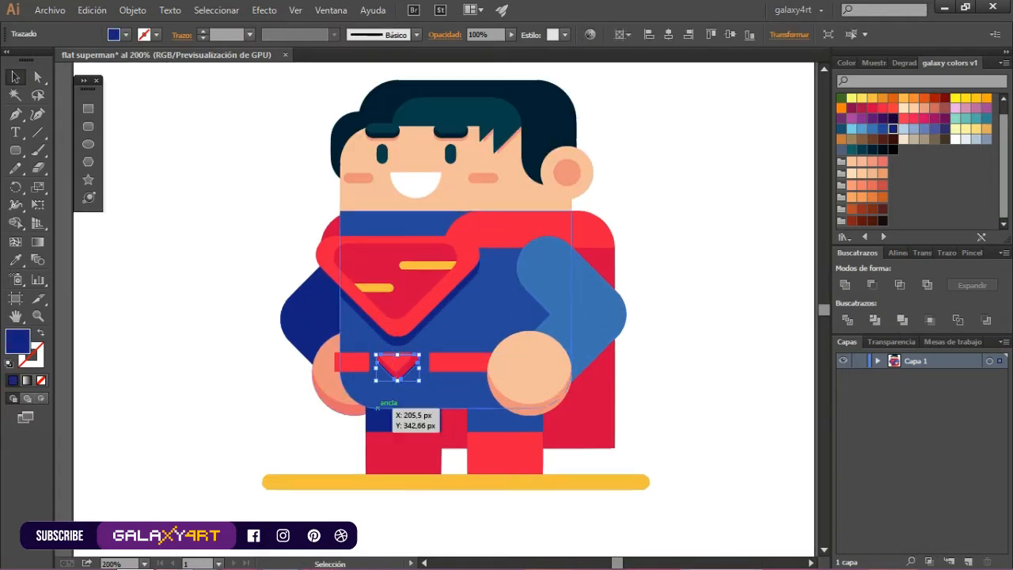
# Draw a thin rounded highlight along the cape's upper shoulder edge in lighter red
pyautogui.scroll(3, 396, 366)
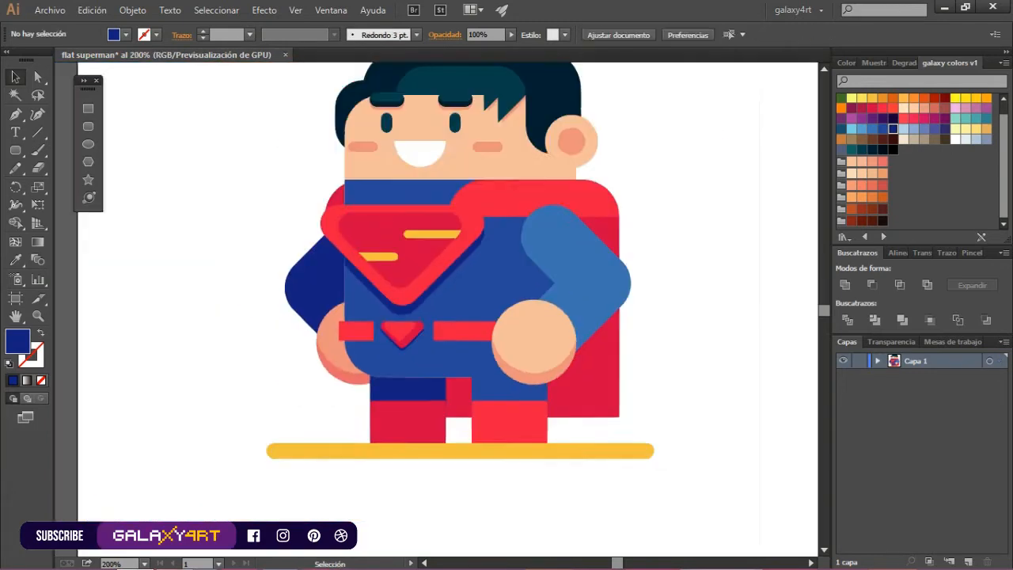
pyautogui.scroll(-1, 280, 340)
pyautogui.scroll(3, 533, 277)
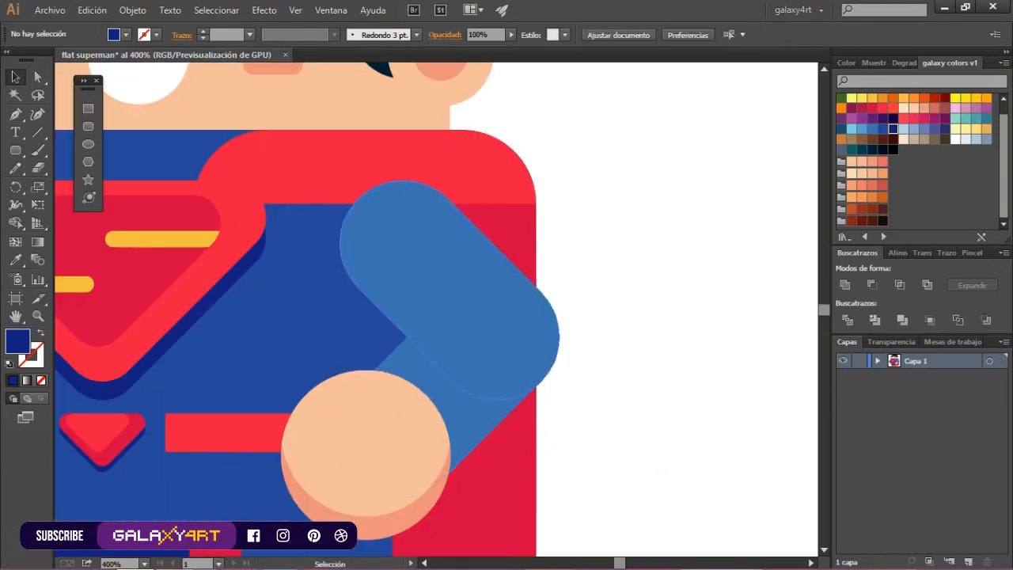
pyautogui.scroll(-2, 645, 363)
pyautogui.moveTo(410, 231); pyautogui.dragTo(502, 242)
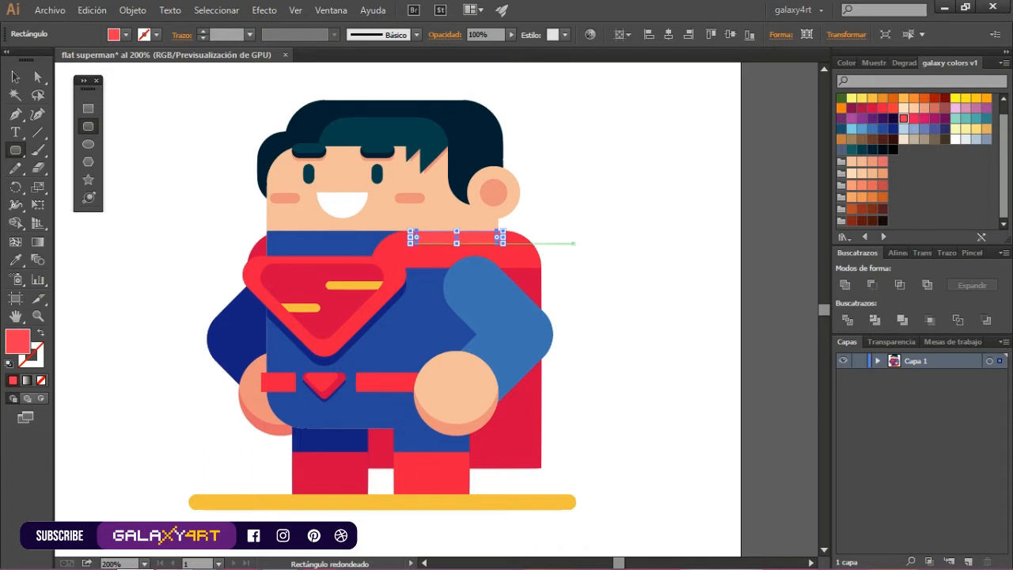
pyautogui.click(574, 244)
pyautogui.click(555, 332)
pyautogui.click(15, 77)
pyautogui.click(174, 126)
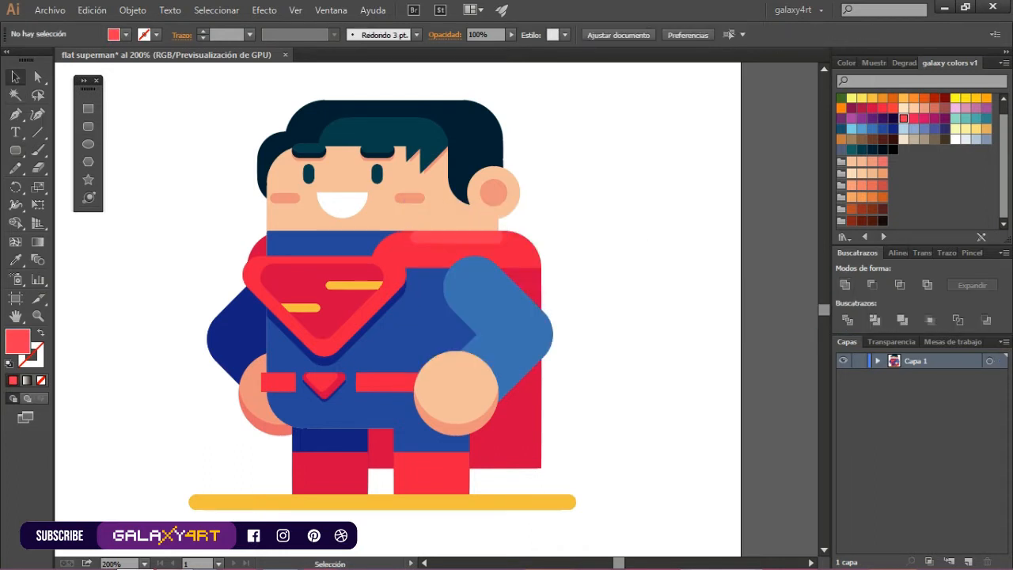
# Draw a small rounded highlight in lighter red at the upper edge of the belt emblem
pyautogui.scroll(3, 326, 380)
pyautogui.click(89, 126)
pyautogui.moveTo(279, 358); pyautogui.dragTo(330, 378)
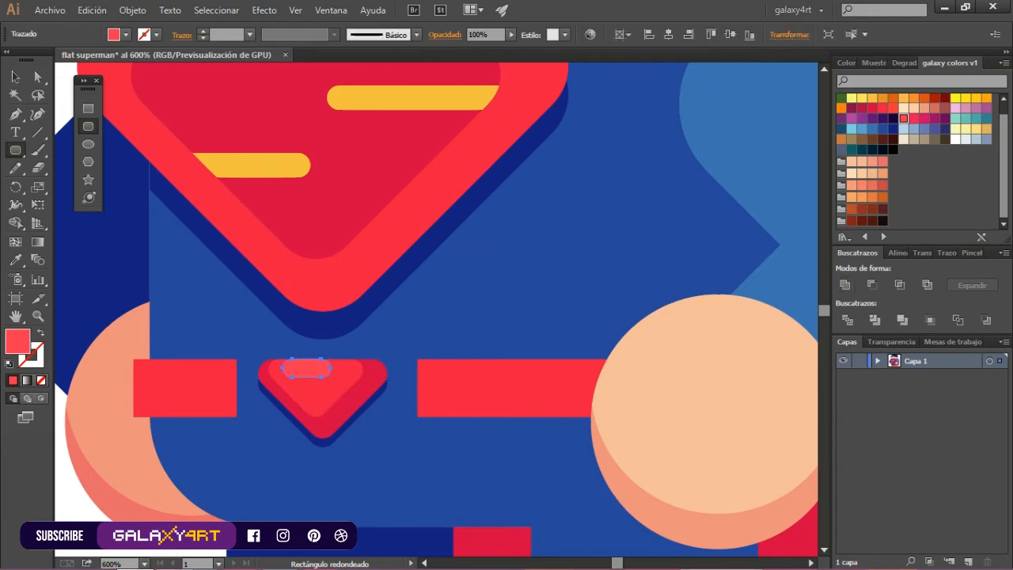
pyautogui.click(15, 78)
pyautogui.scroll(-3, 392, 418)
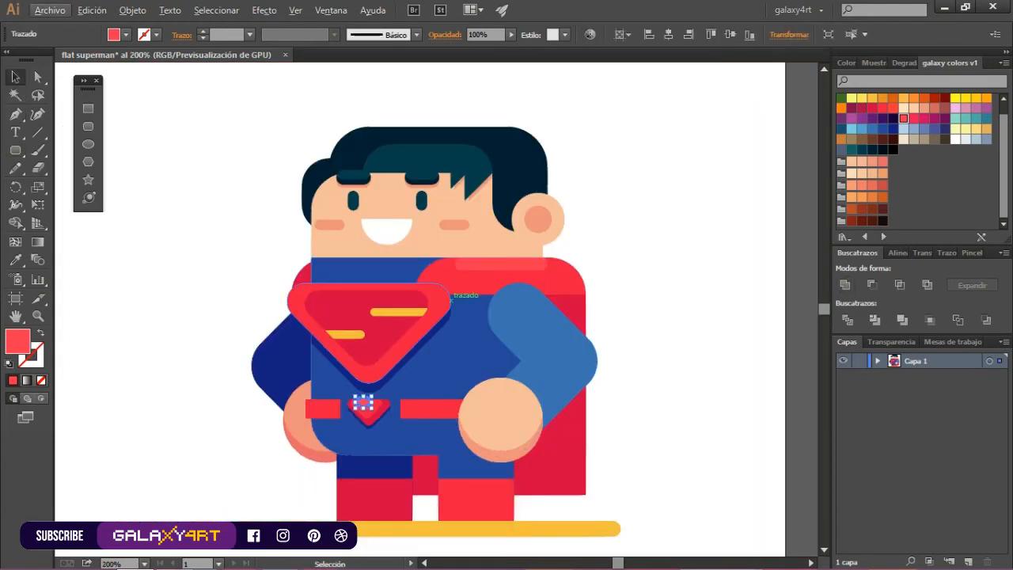
pyautogui.scroll(-3, 597, 301)
pyautogui.click(638, 324)
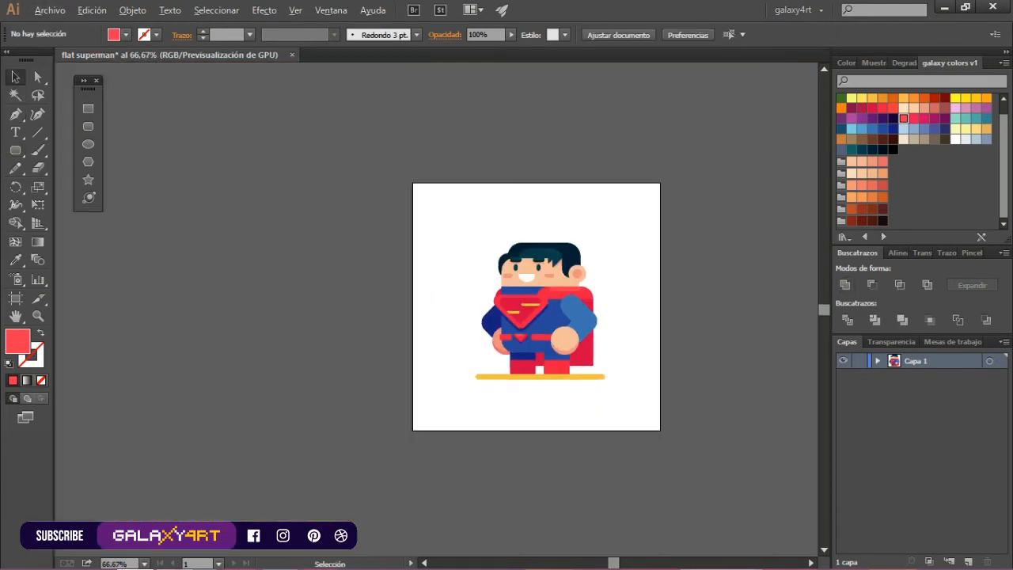
# Shift the cape's shoulder piece and its highlight outward, and extend the darker cape panel to the same outer edge
pyautogui.scroll(2, 638, 323)
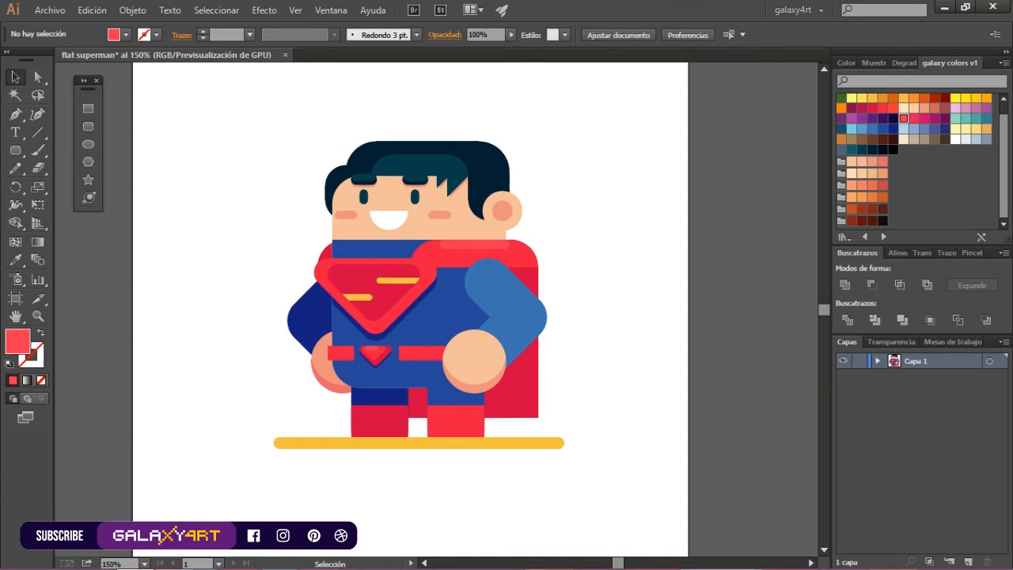
pyautogui.scroll(1, 383, 244)
pyautogui.click(480, 260)
pyautogui.keyDown('shift'); pyautogui.click(493, 245); pyautogui.keyUp('shift')
pyautogui.moveTo(482, 251); pyautogui.dragTo(496, 251)
pyautogui.click(665, 293)
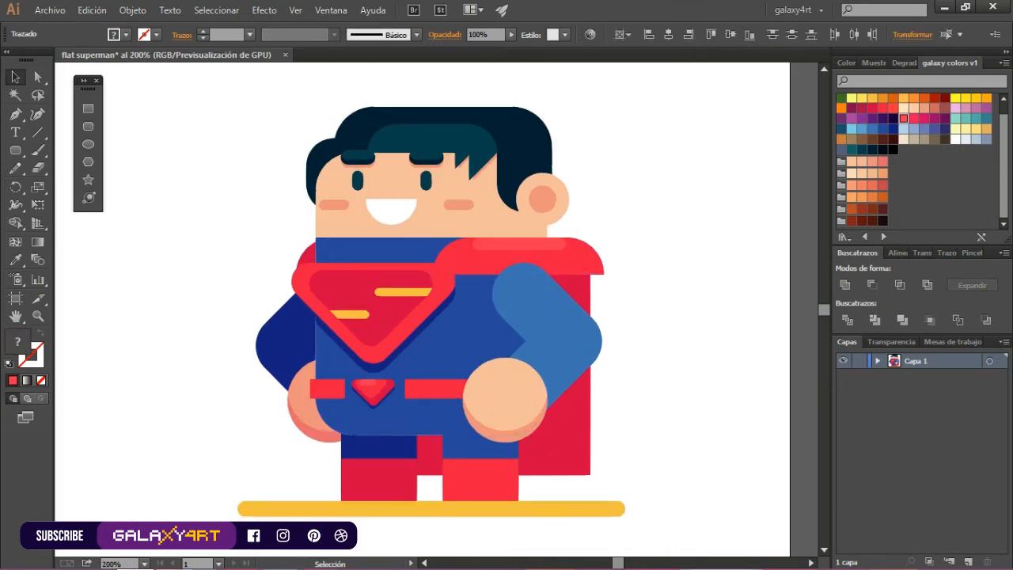
pyautogui.click(579, 286)
pyautogui.moveTo(591, 275); pyautogui.dragTo(605, 275)
pyautogui.click(665, 293)
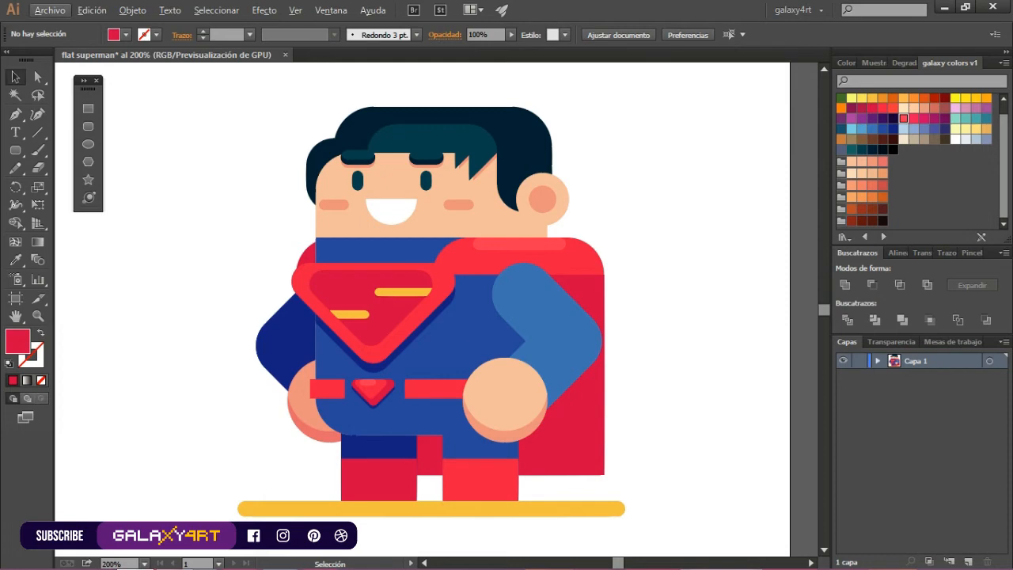
pyautogui.scroll(-1, 652, 286)
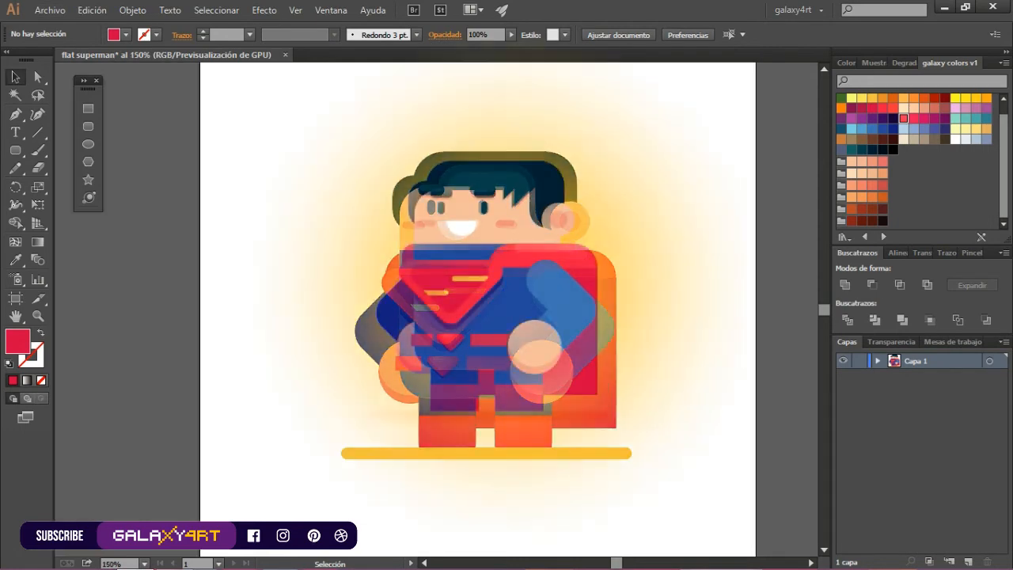